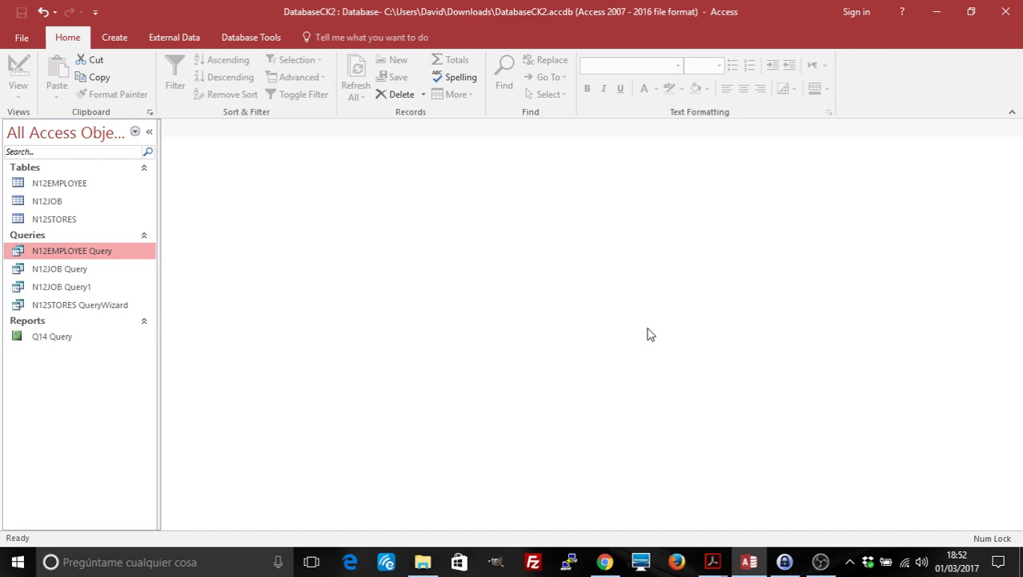
Review the N12STORES–N12EMPLOYEE and N12JOB–N12EMPLOYEE relationships in the Relationships diagram.
click(61, 184)
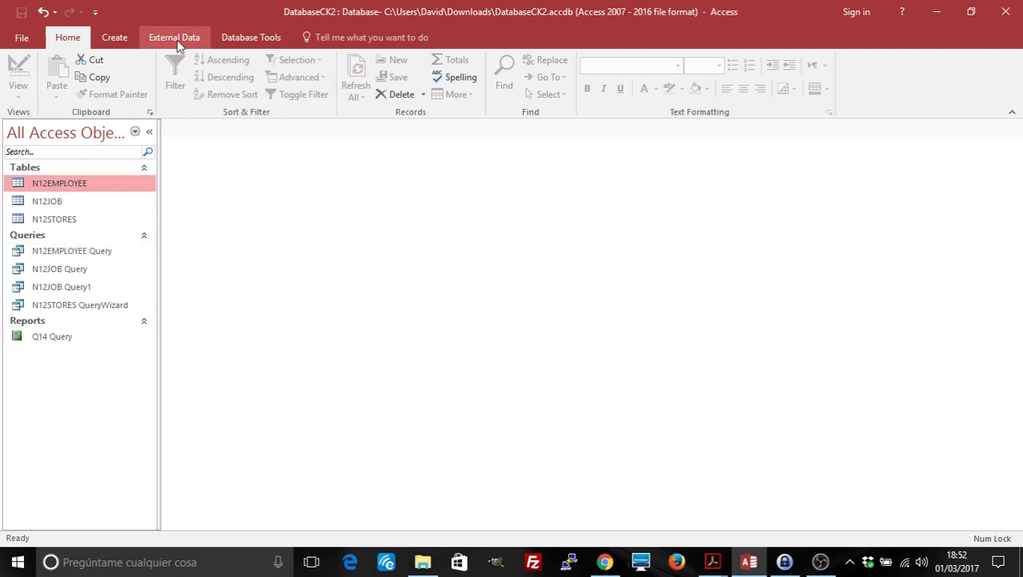
click(251, 37)
click(176, 80)
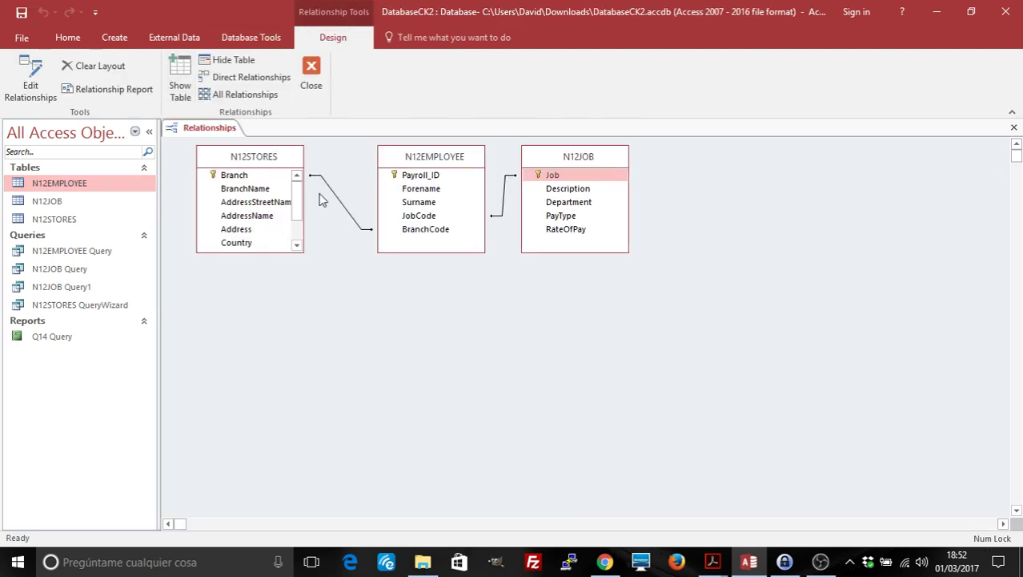
double_click(334, 196)
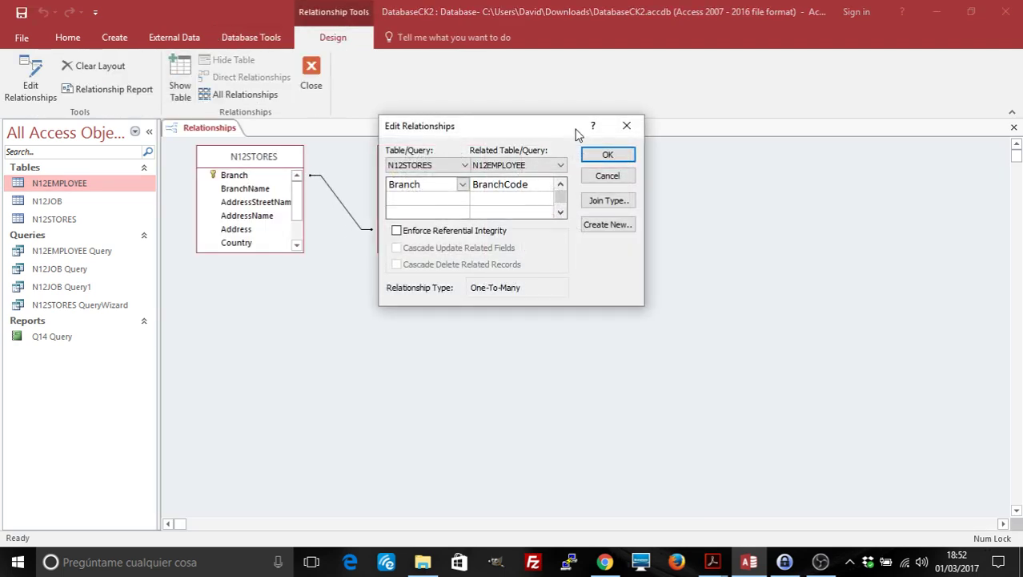
click(626, 126)
double_click(506, 187)
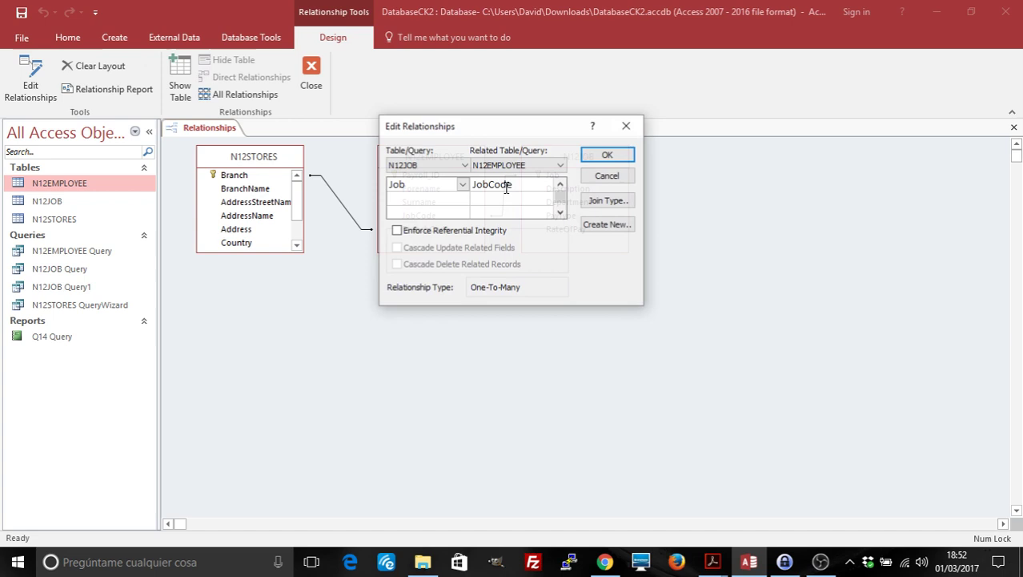
click(627, 127)
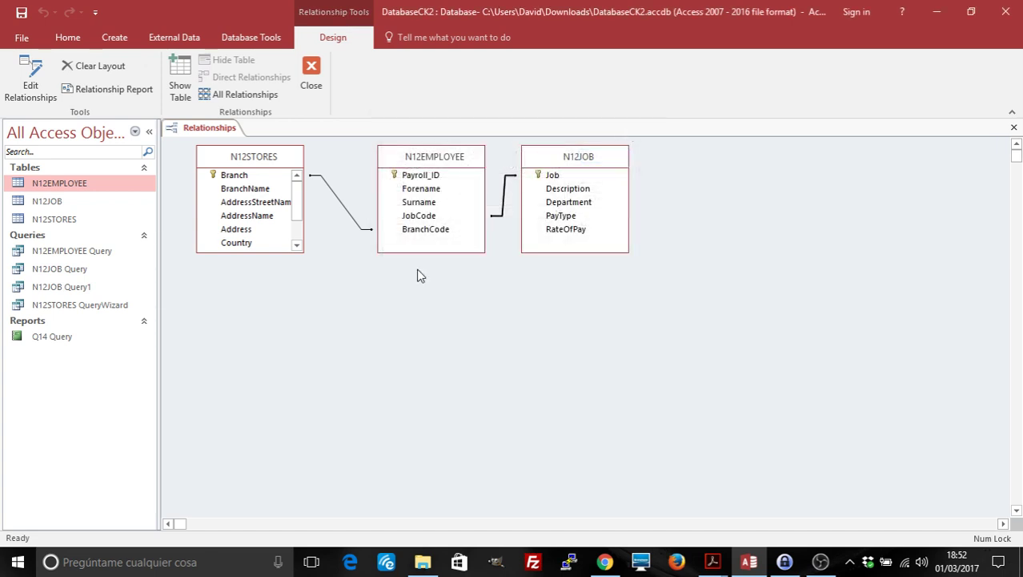
click(313, 83)
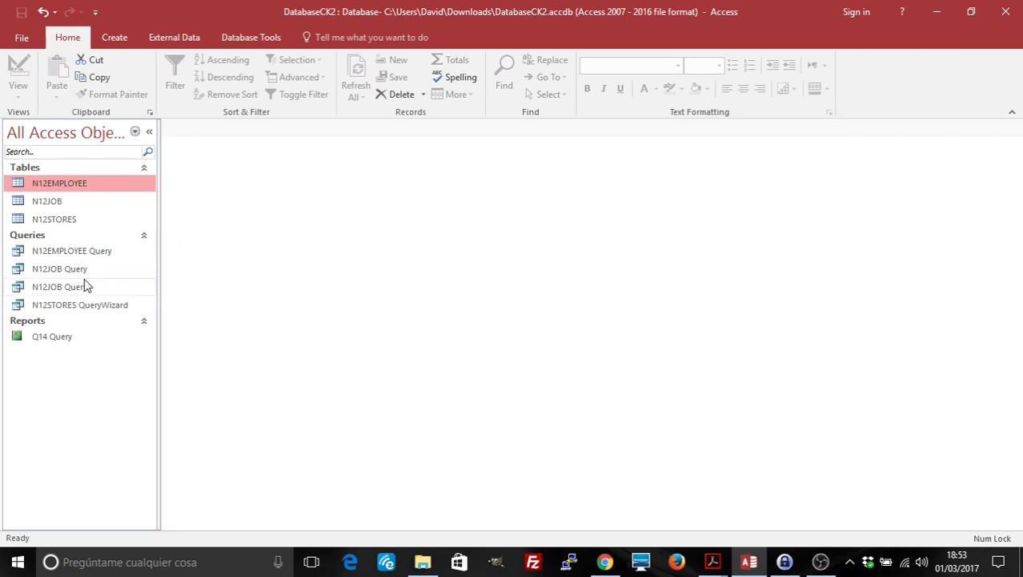
Start a new query with the Simple Query Wizard.
click(114, 38)
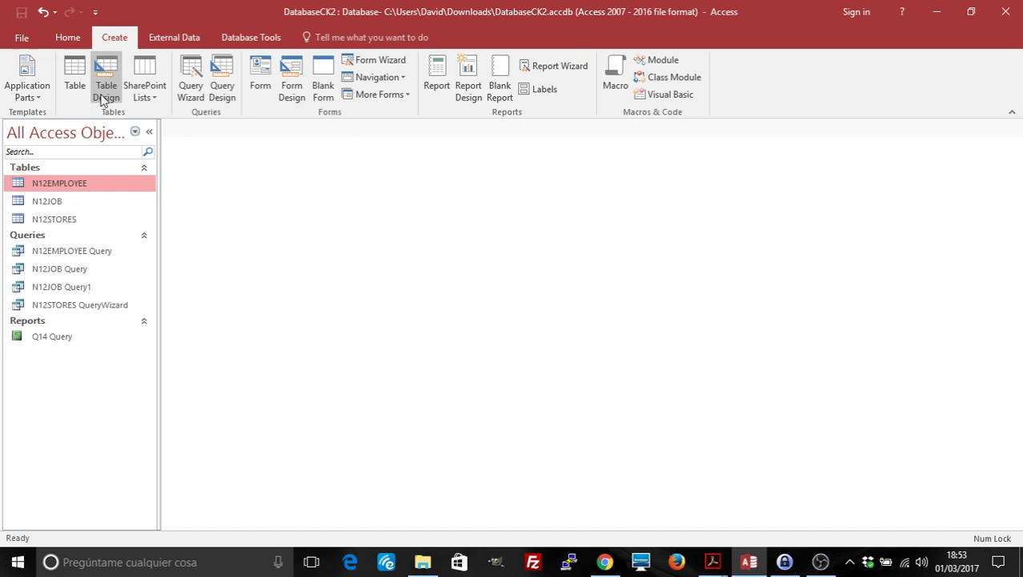
click(194, 88)
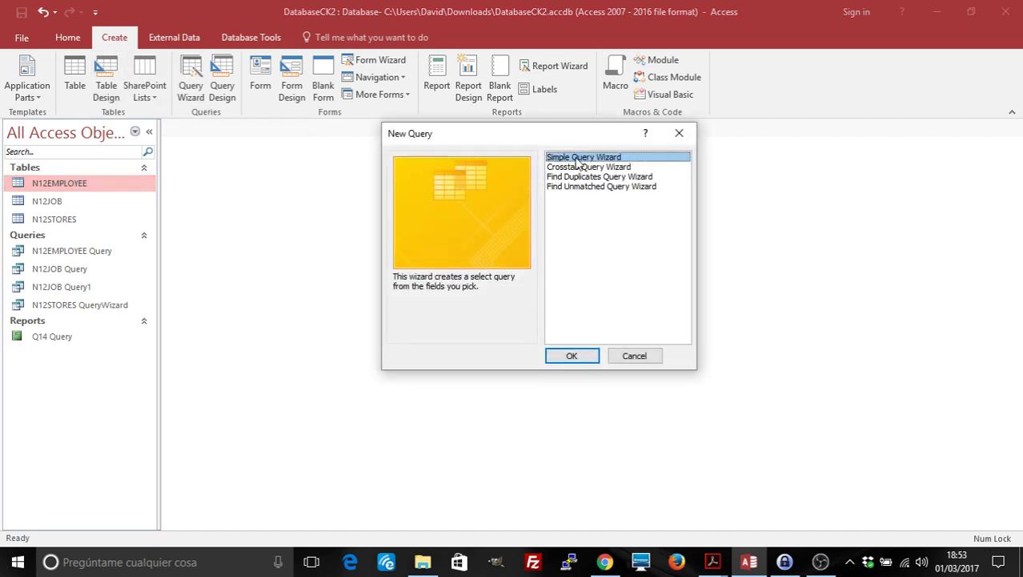
click(571, 356)
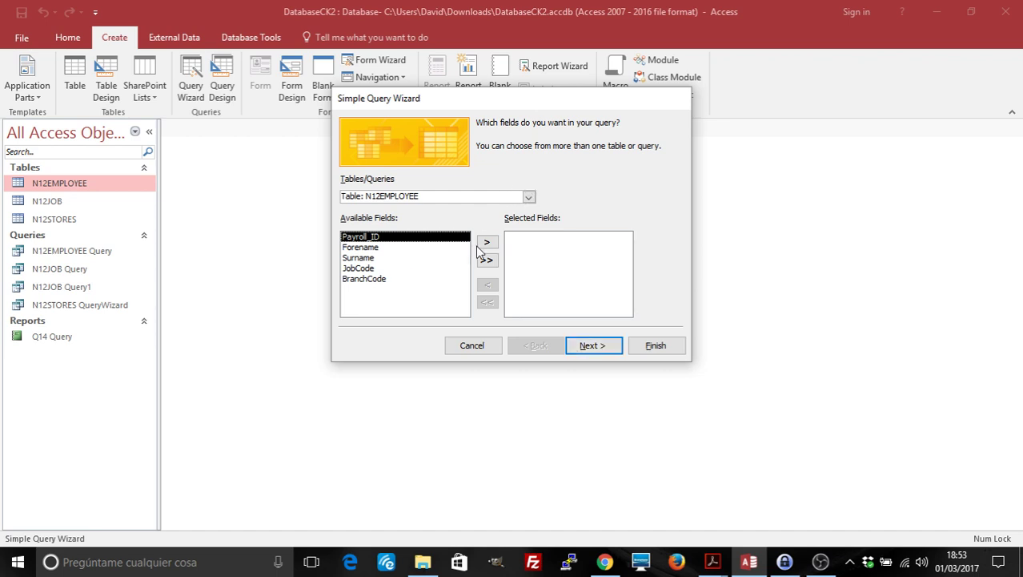
Add Forename and Surname from N12EMPLOYEE as query fields, then return to field selection.
click(400, 247)
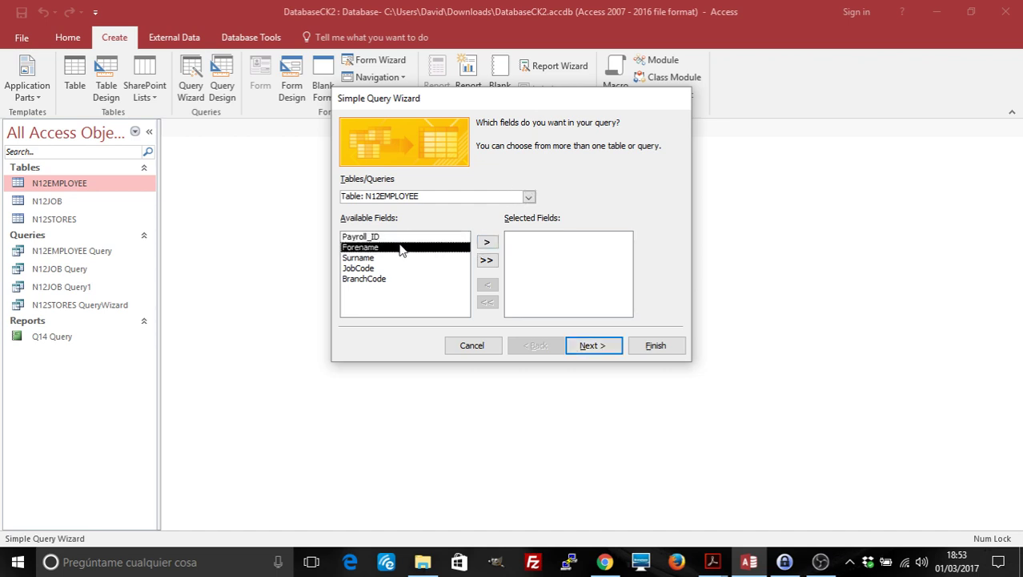
click(486, 245)
click(486, 243)
click(592, 346)
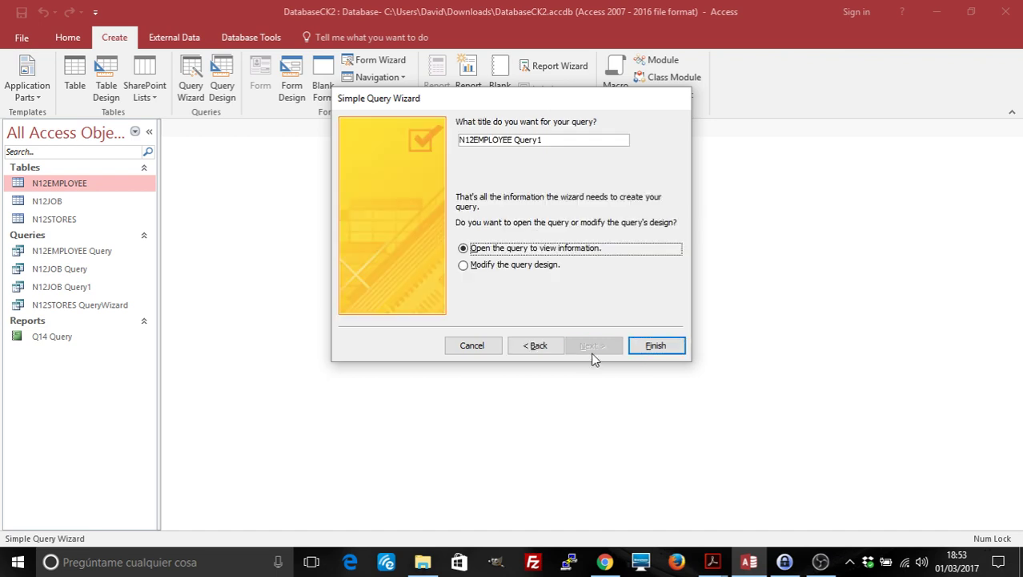
click(538, 347)
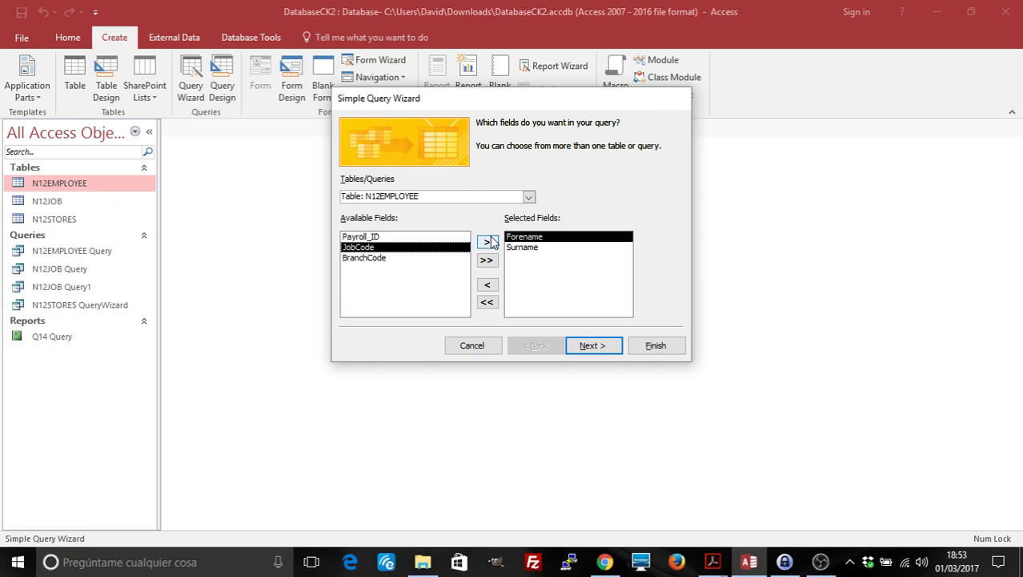
Replace Forename and Surname with BranchName from N12STORES and Description from N12JOB.
click(488, 285)
click(494, 286)
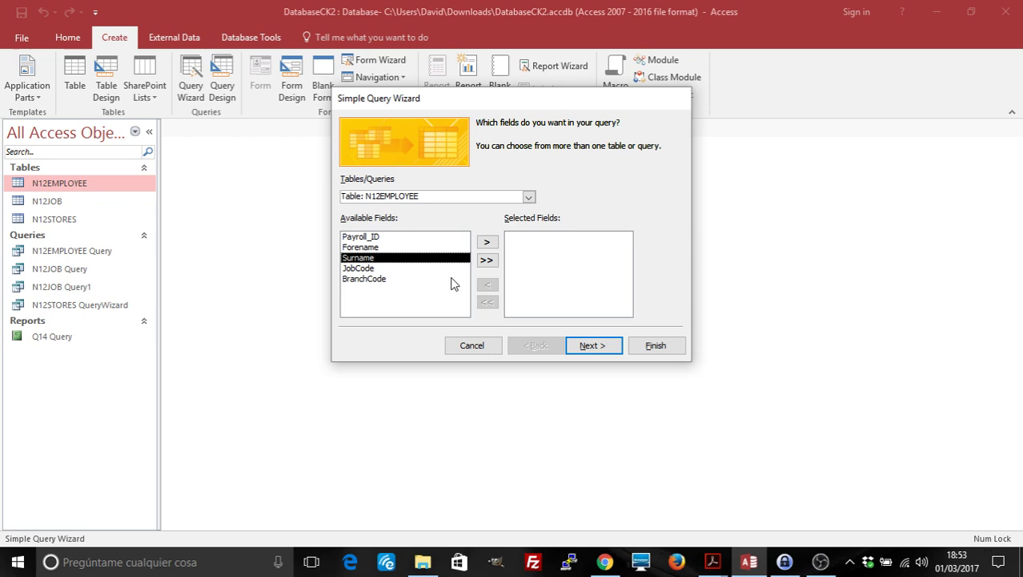
click(527, 198)
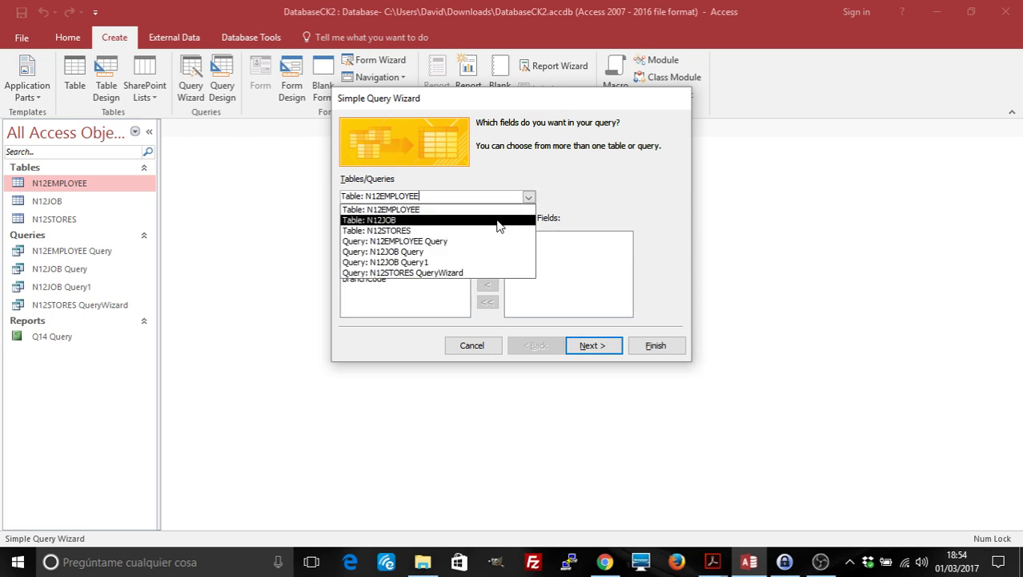
click(496, 221)
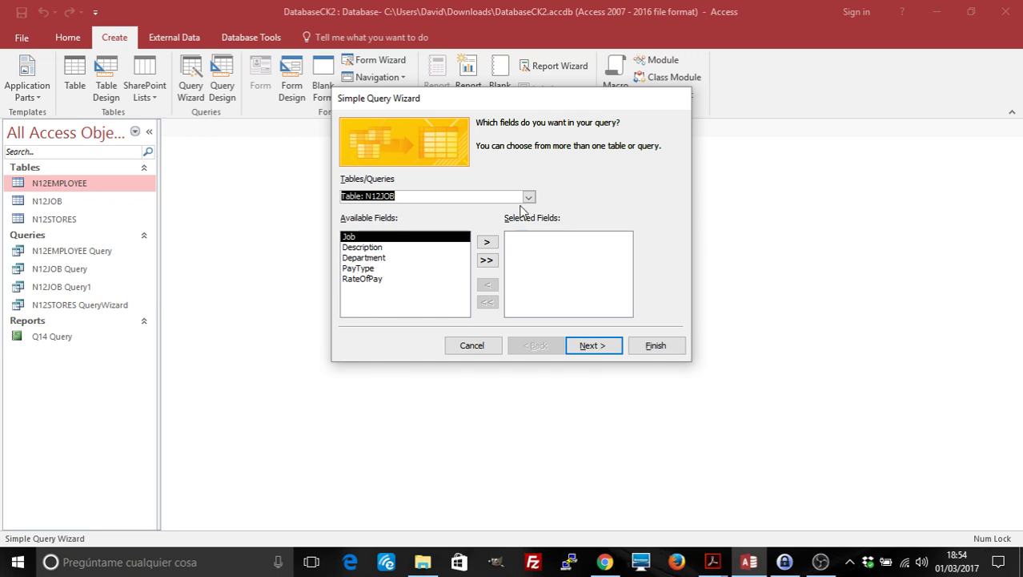
click(529, 197)
click(483, 230)
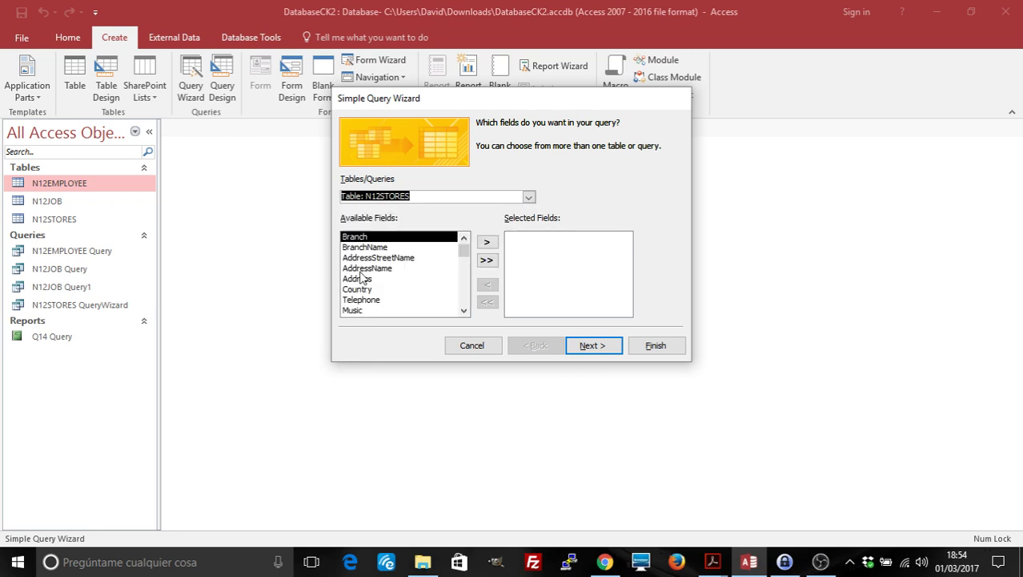
click(367, 248)
click(485, 242)
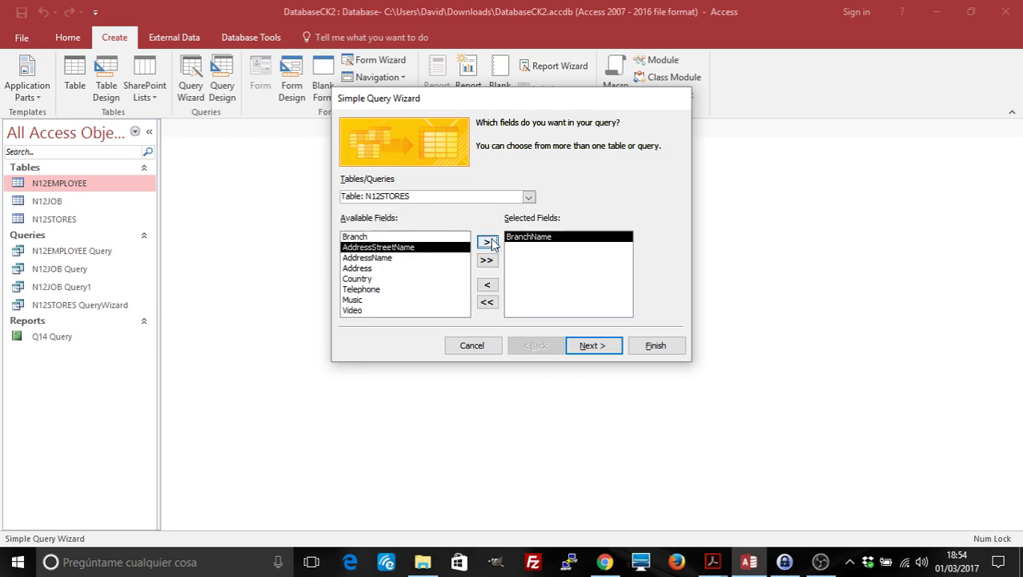
click(529, 197)
click(516, 223)
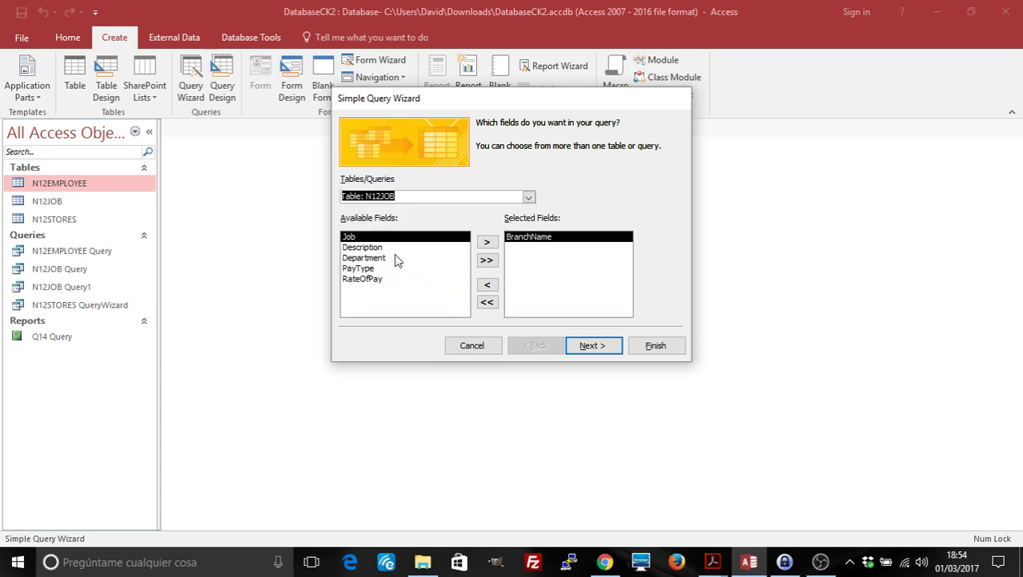
click(379, 248)
click(486, 243)
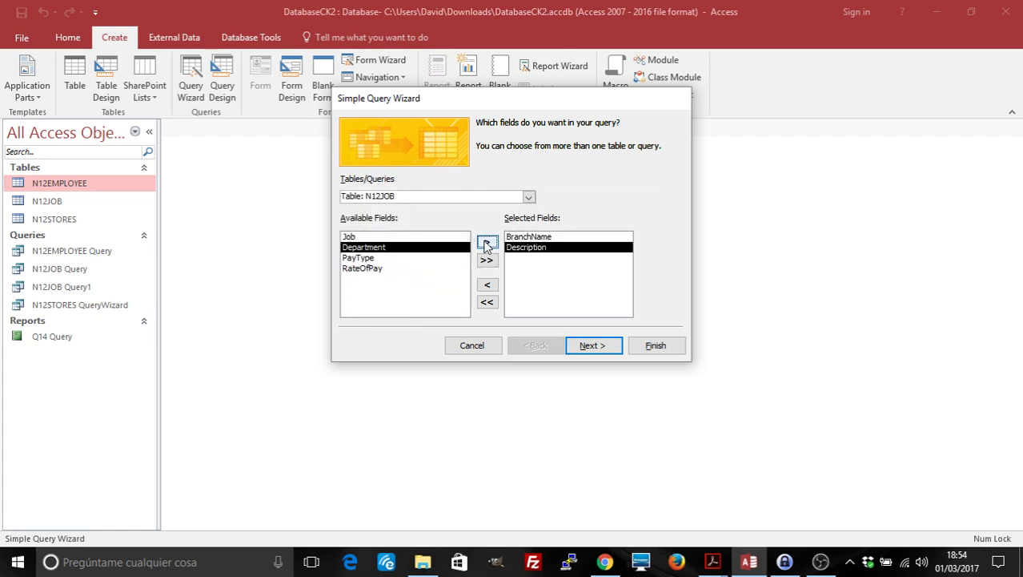
Choose a Summary query and view the Summary Options without changing them.
click(591, 345)
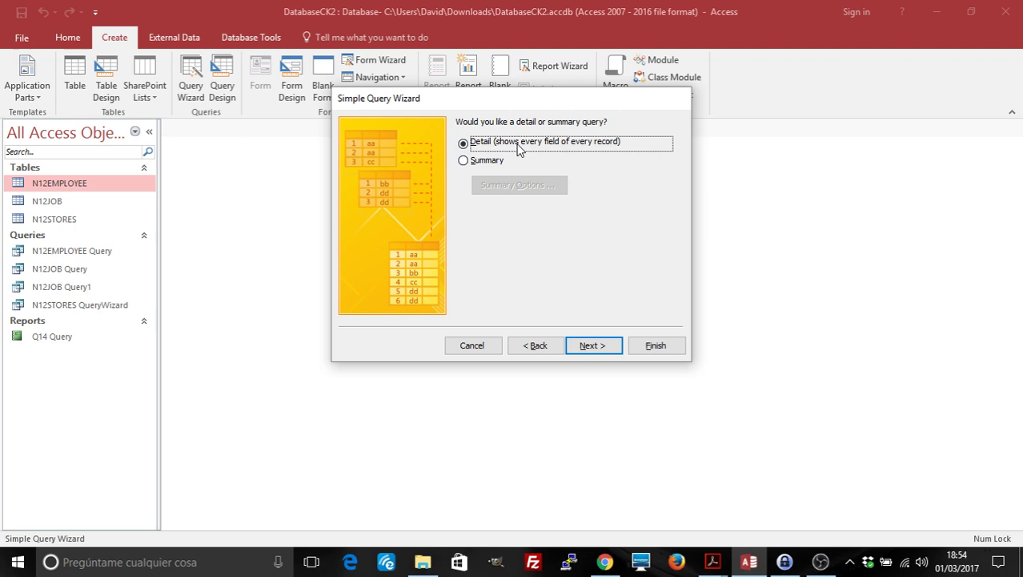
click(465, 161)
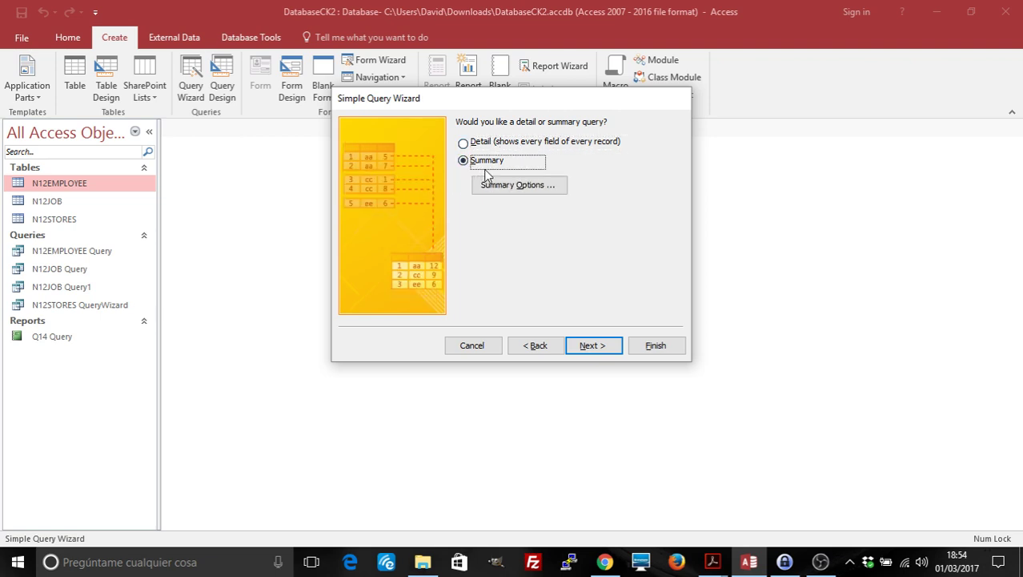
click(516, 185)
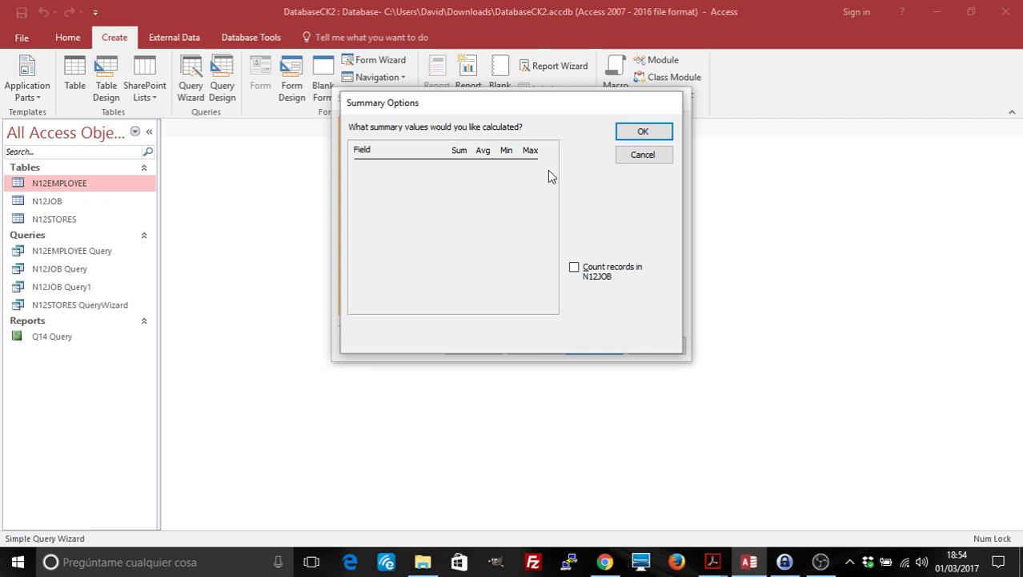
click(642, 155)
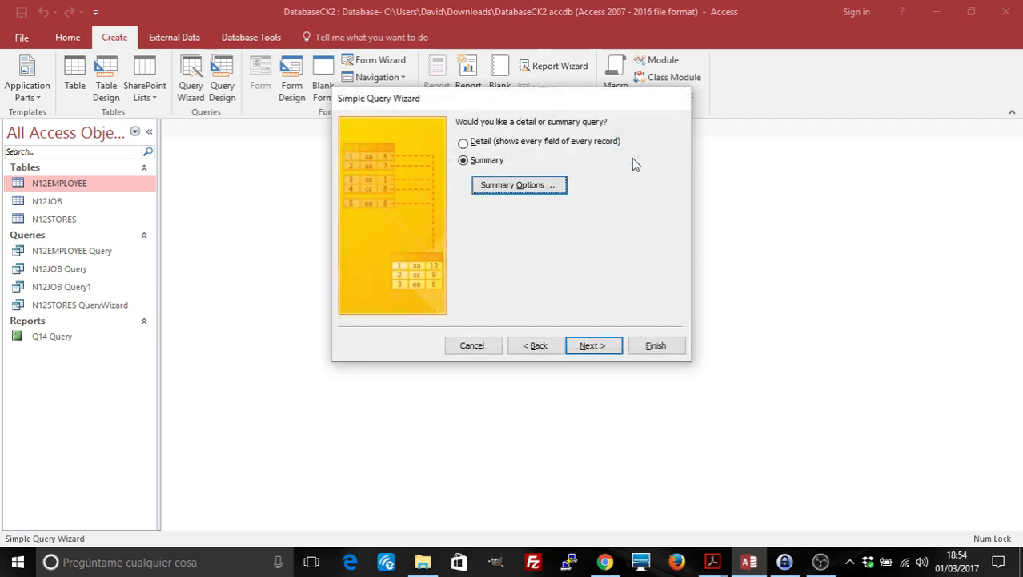
Clear the chosen fields, switch the source to N12JOB Query1, and select BranchName and Description.
click(536, 346)
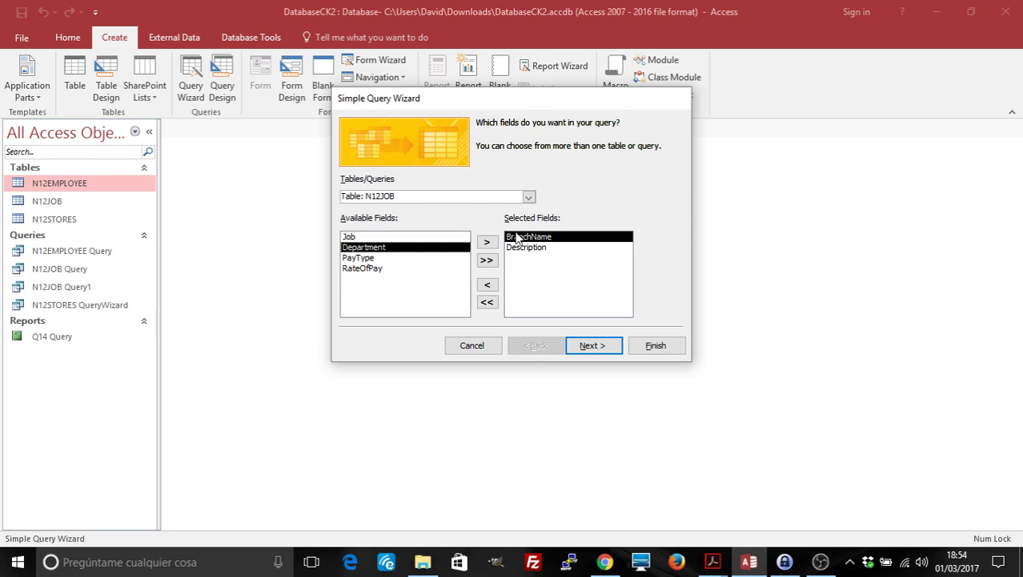
click(488, 286)
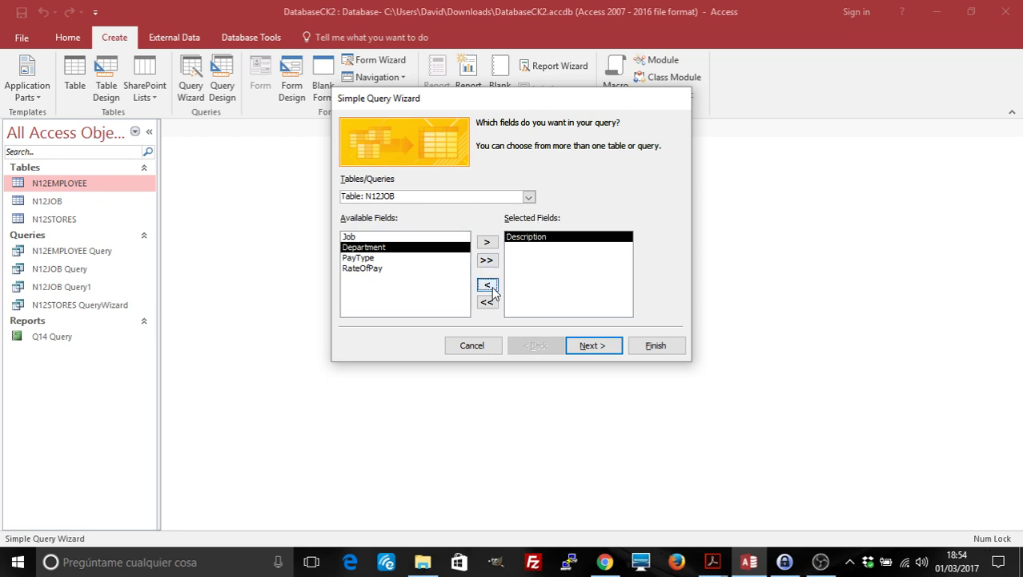
click(486, 301)
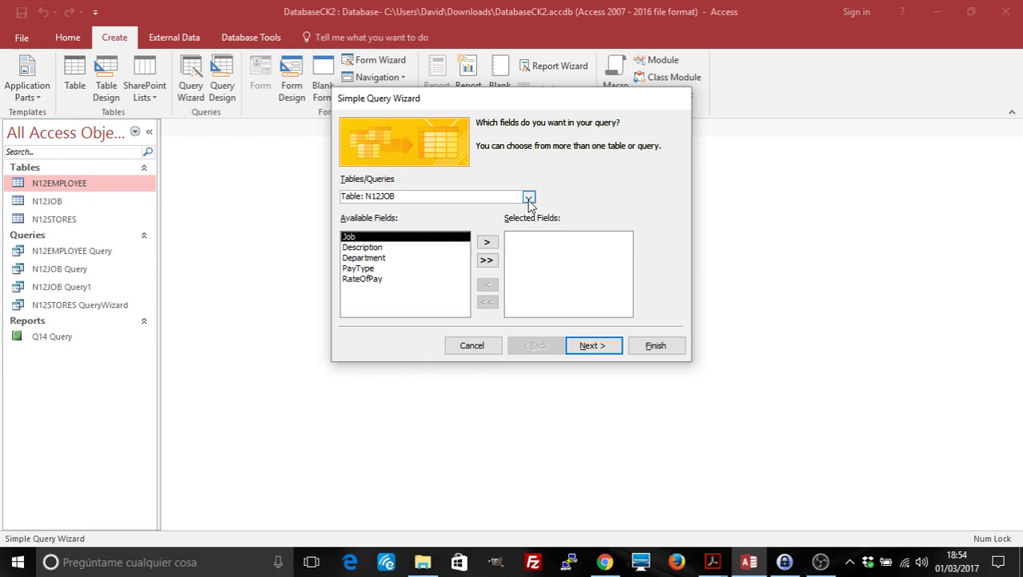
click(528, 197)
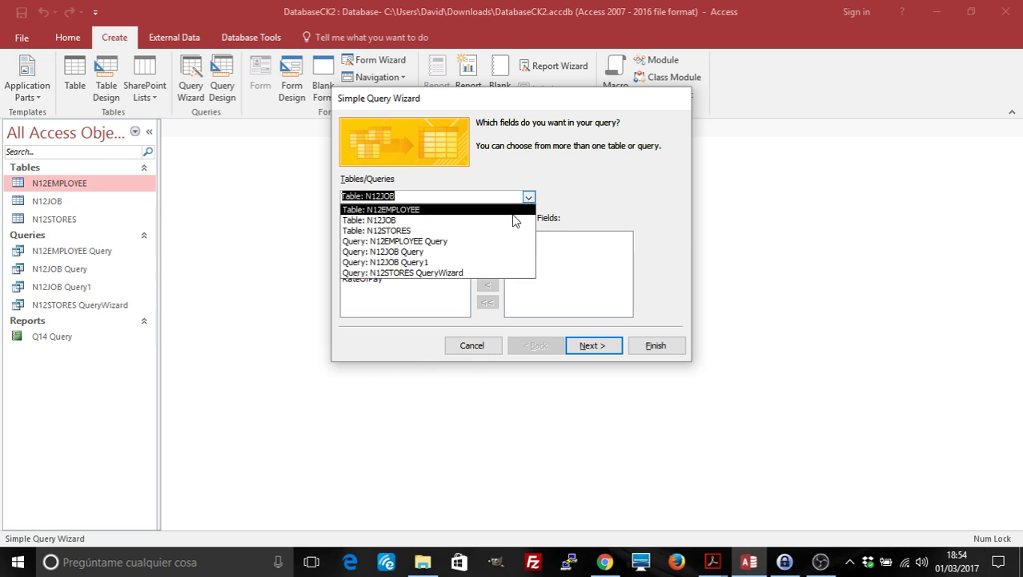
click(490, 263)
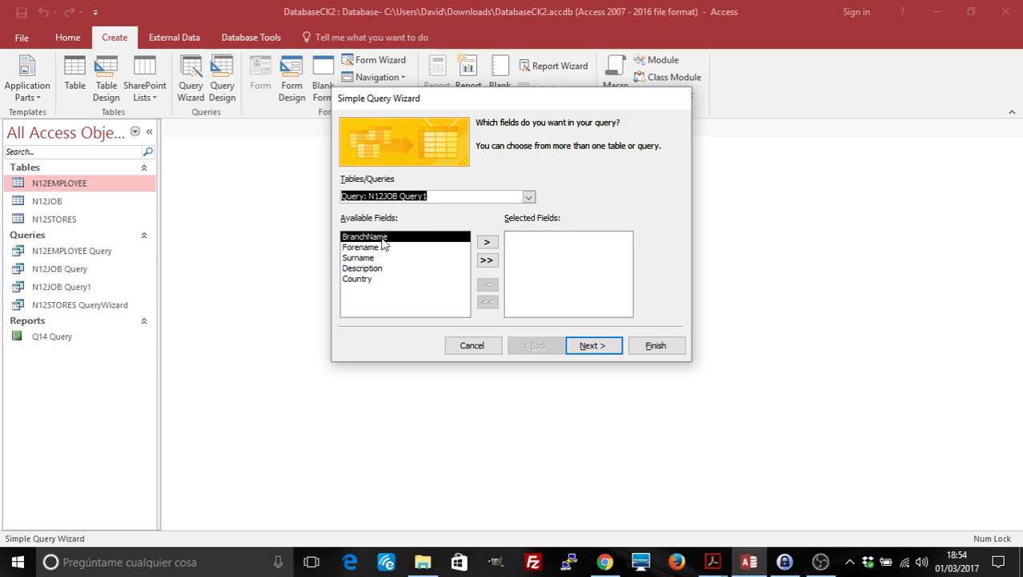
click(486, 241)
click(384, 257)
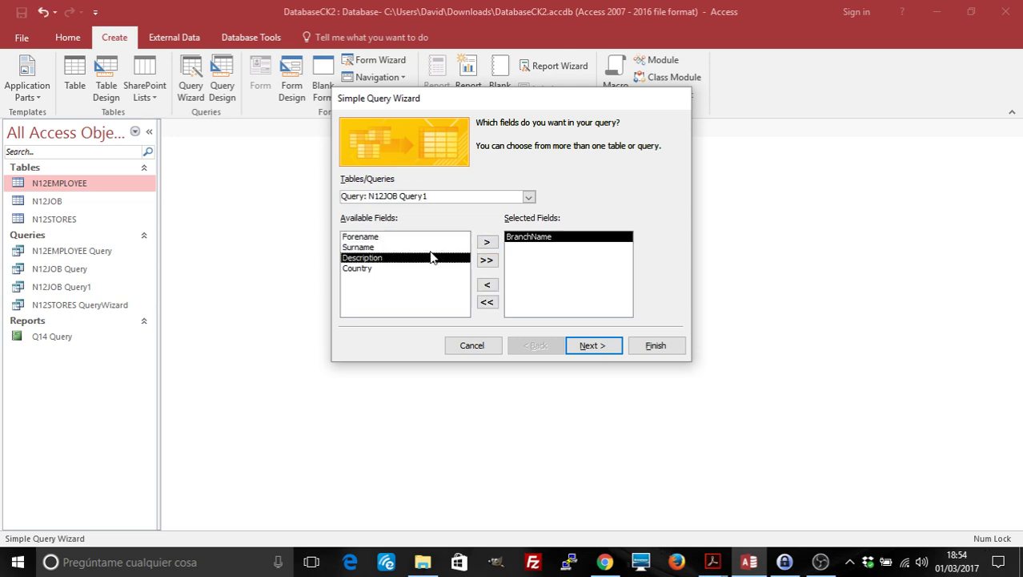
click(487, 243)
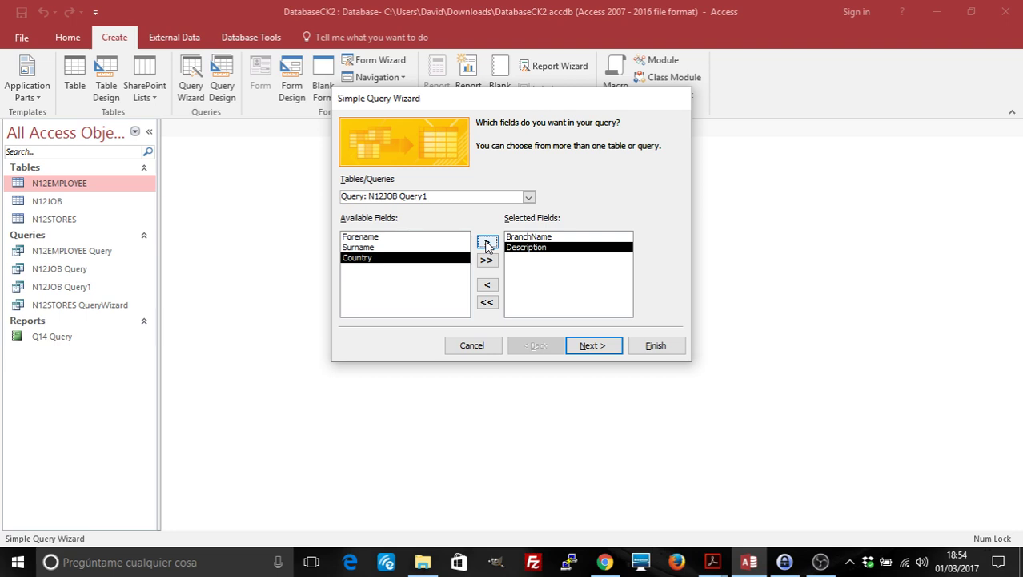
Make it a Summary query counting N12JOB records, titled N12STORES QueryWizard1, and finish.
click(588, 345)
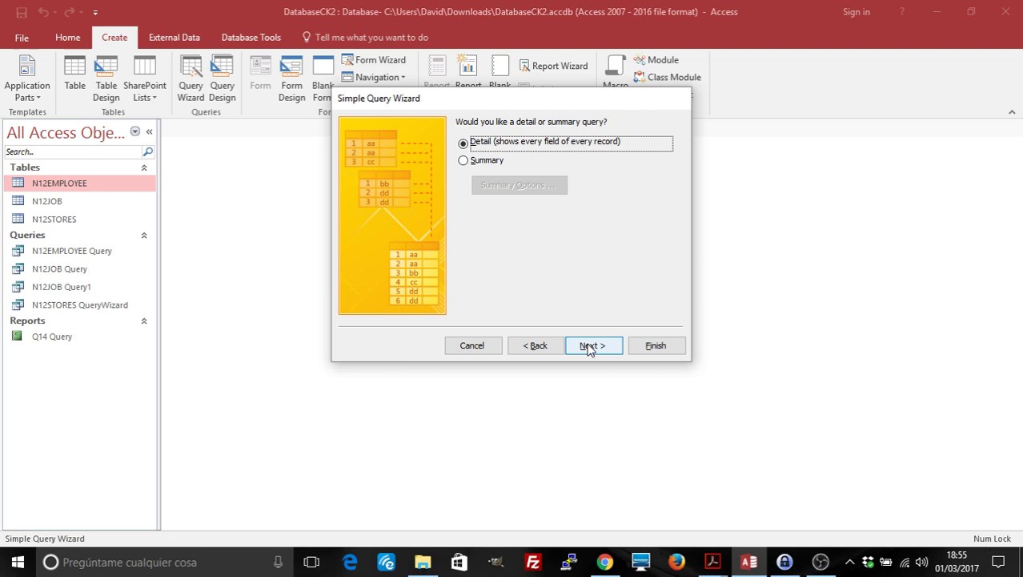
click(464, 161)
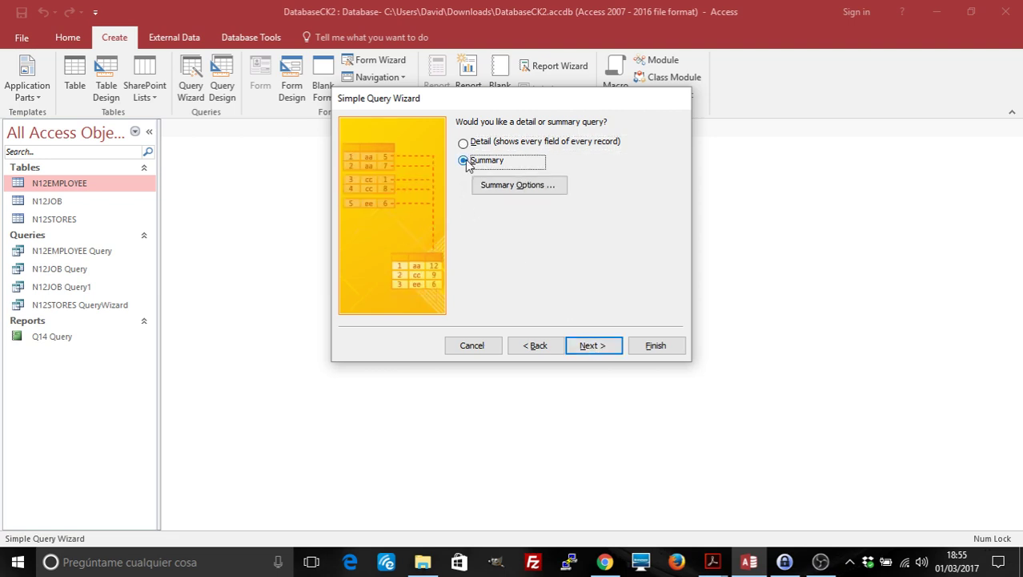
click(515, 184)
click(582, 274)
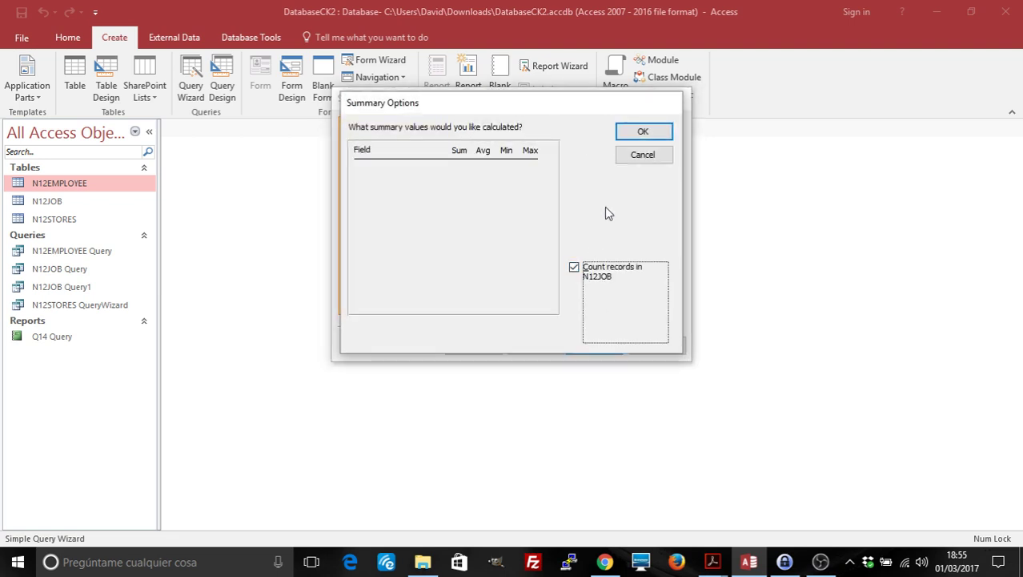
click(645, 131)
click(590, 346)
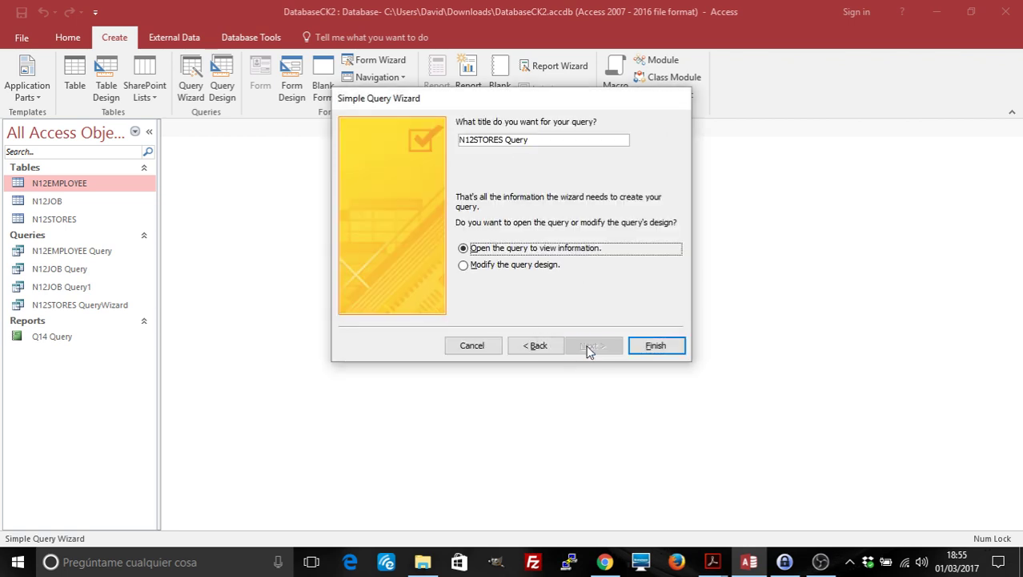
click(542, 141)
text(W)
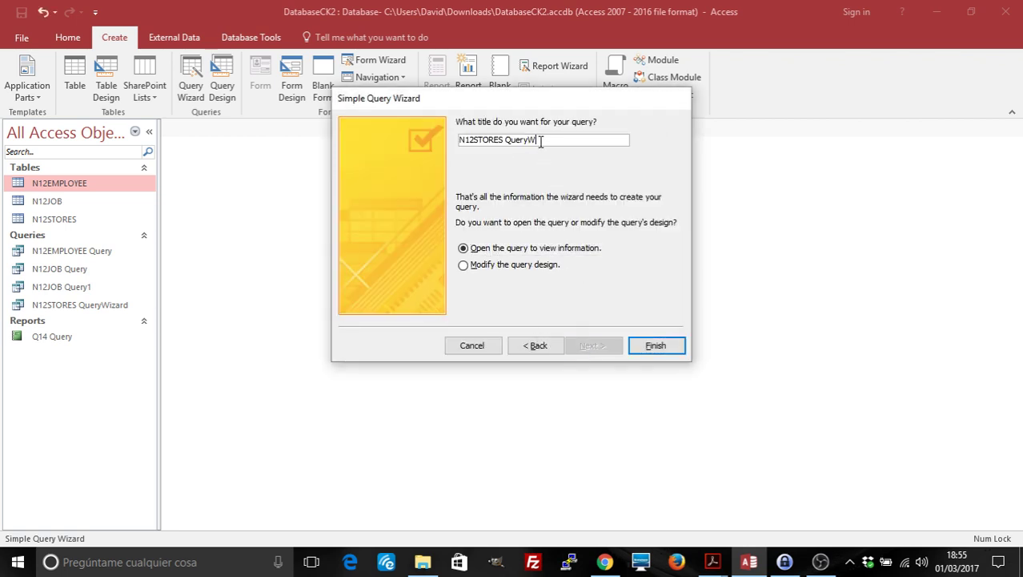
text(izard1)
click(656, 345)
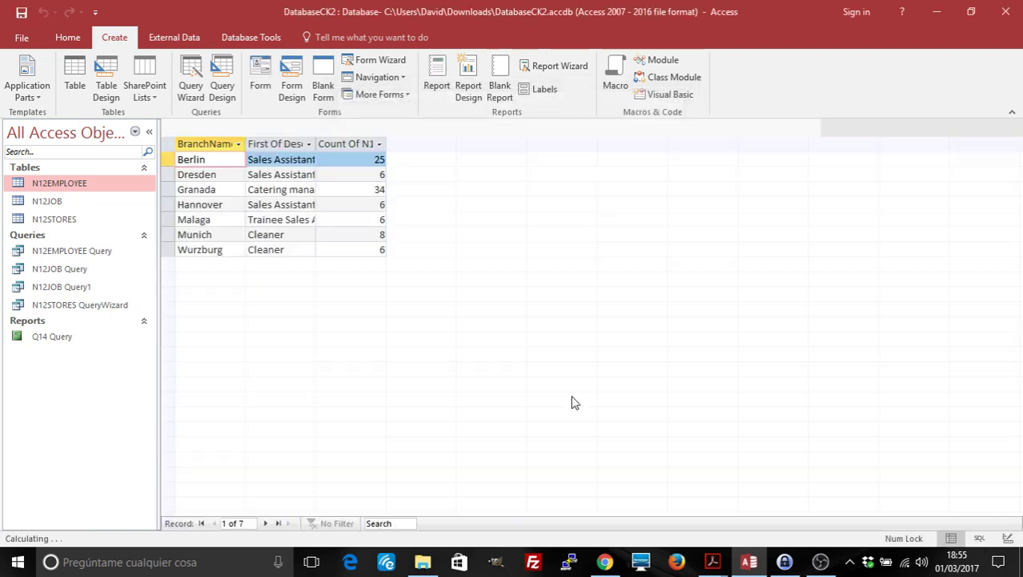
Delete the old N12STORES QueryWizard query.
click(82, 305)
right_click(81, 305)
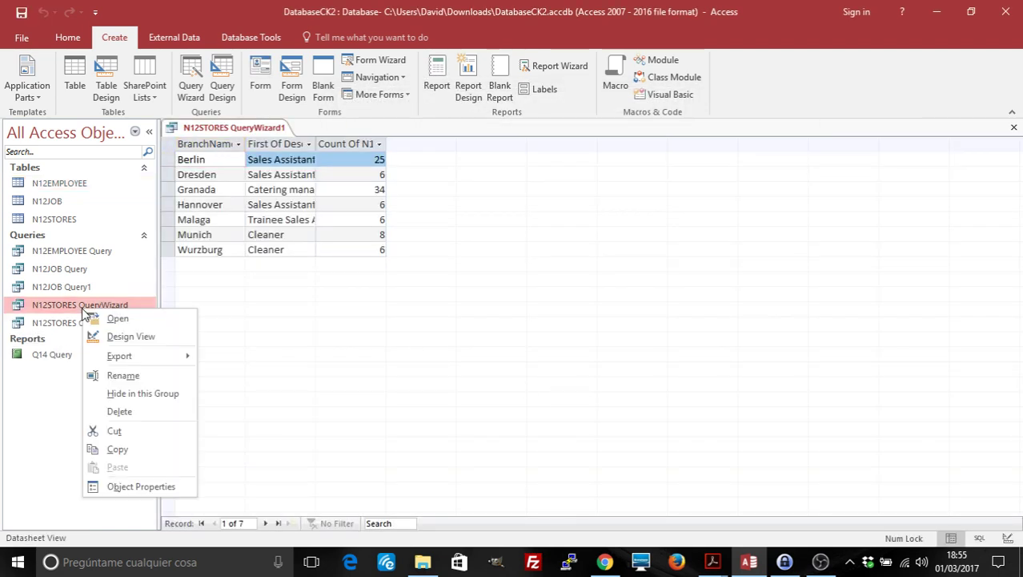
click(120, 412)
Confirm the deletion and widen the BranchName and First Of Description columns.
click(456, 326)
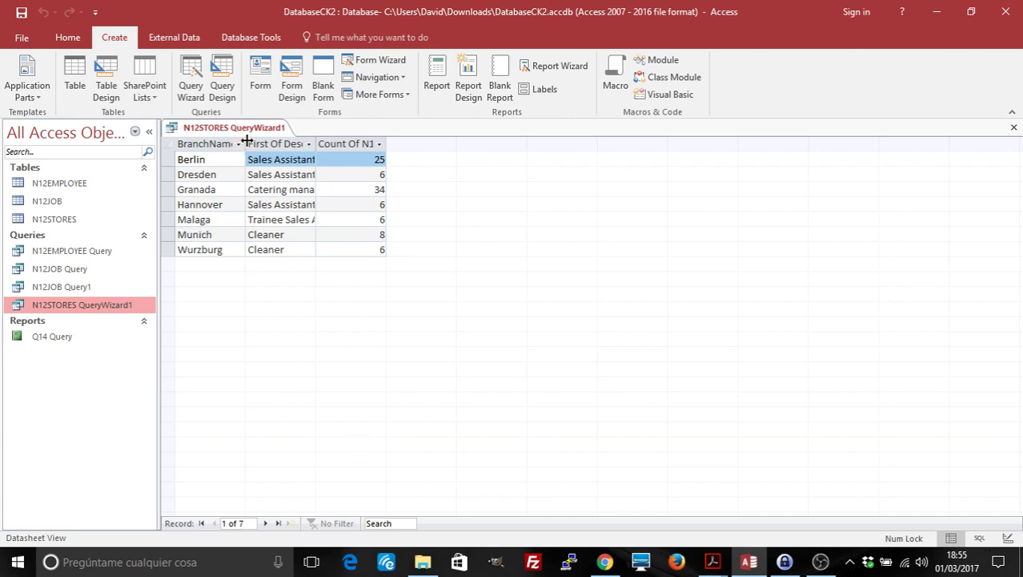
drag(244, 145, 272, 144)
click(269, 158)
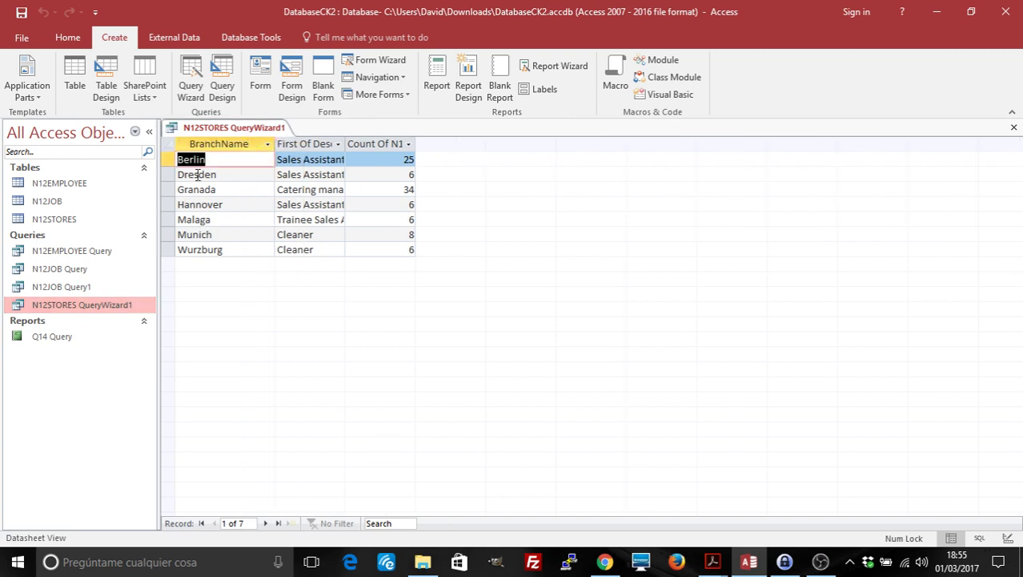
drag(344, 144, 373, 144)
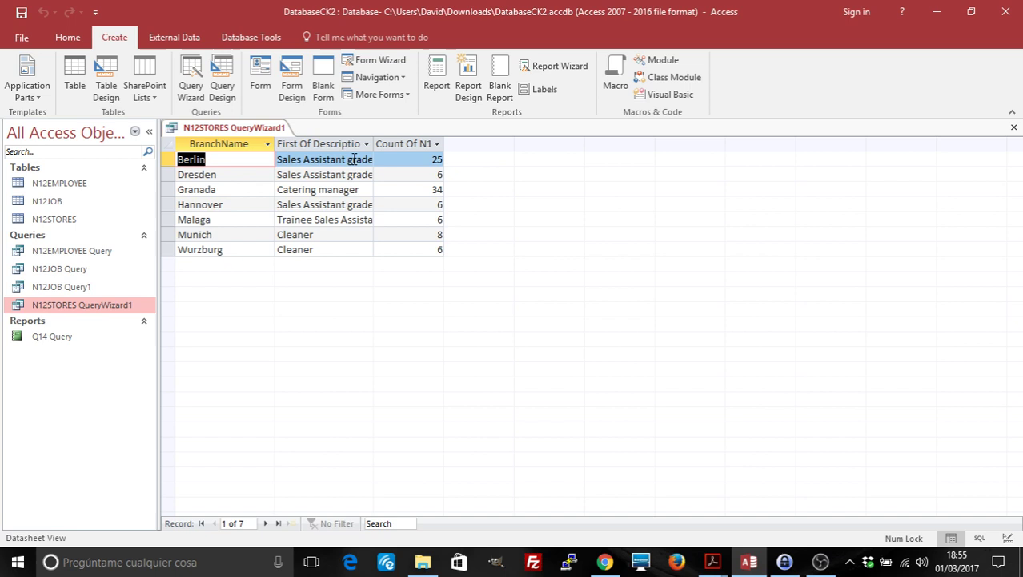
Open N12JOB Query1, widen its Description column, and compare its records with the branch summary.
double_click(109, 290)
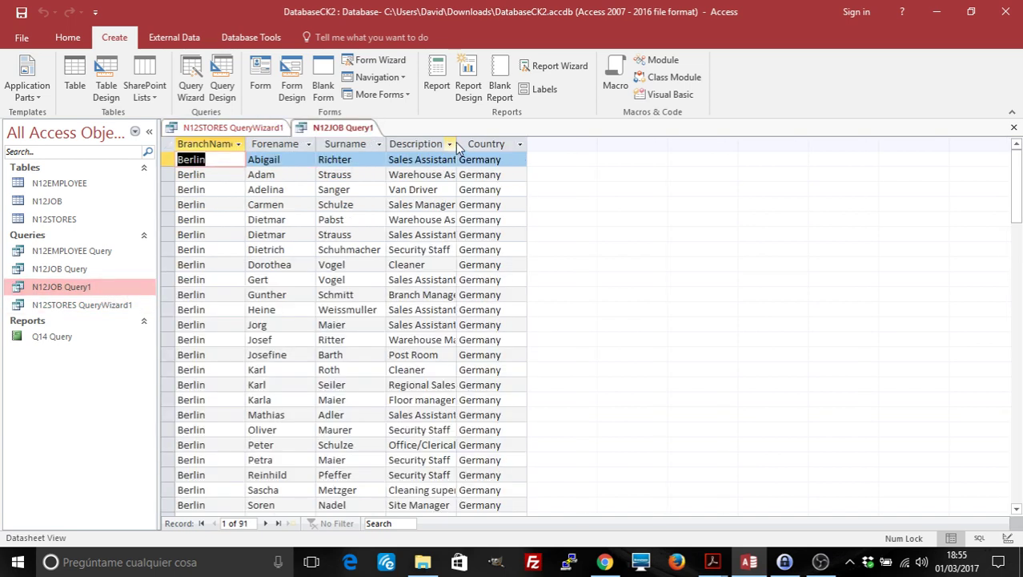
drag(457, 144, 538, 144)
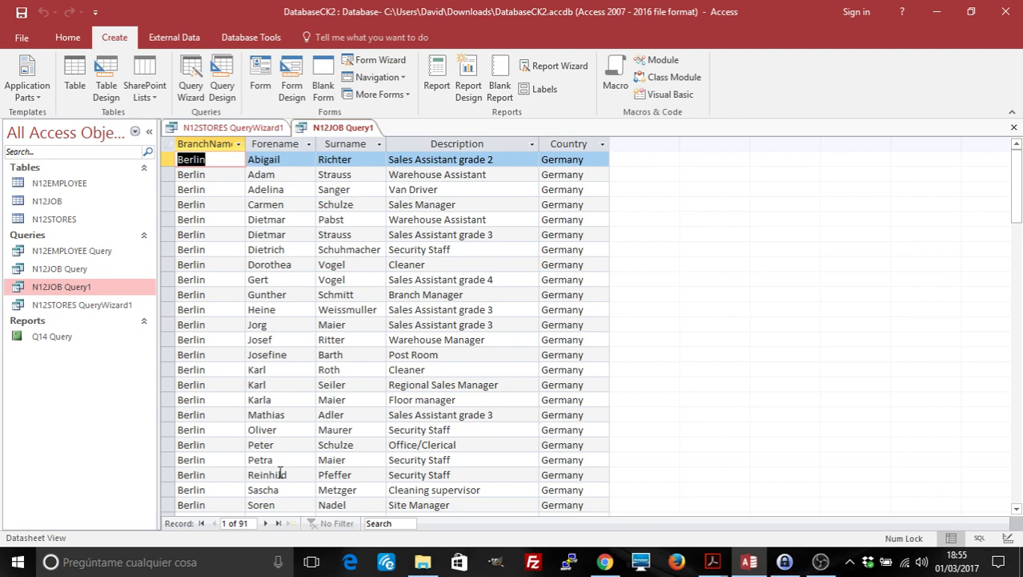
click(441, 490)
key(Down)
key(Down)
key(Down)
key(Down)
key(Down)
key(Down)
key(Down)
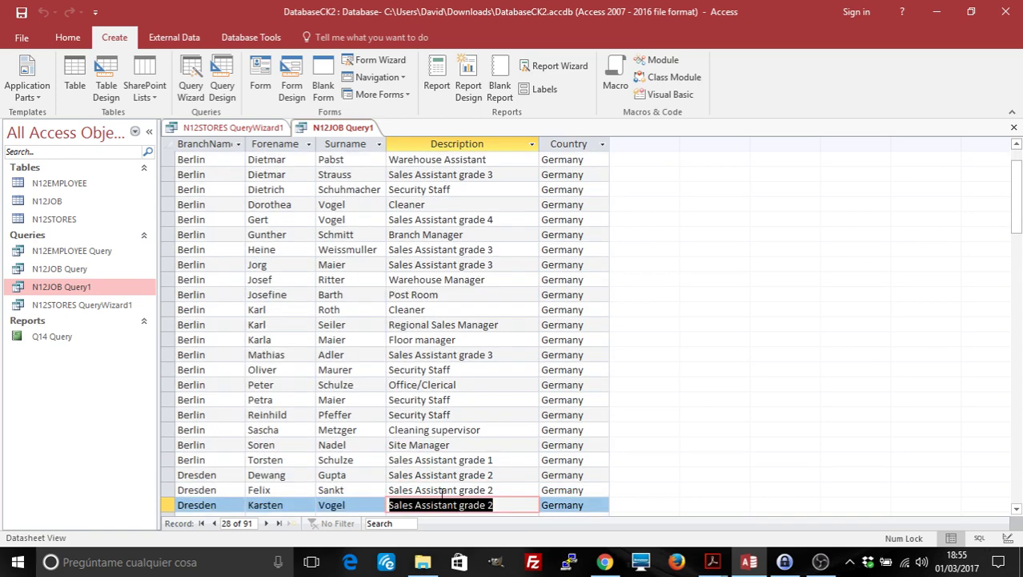
key(Up)
key(Up)
key(Up)
key(Up)
key(Up)
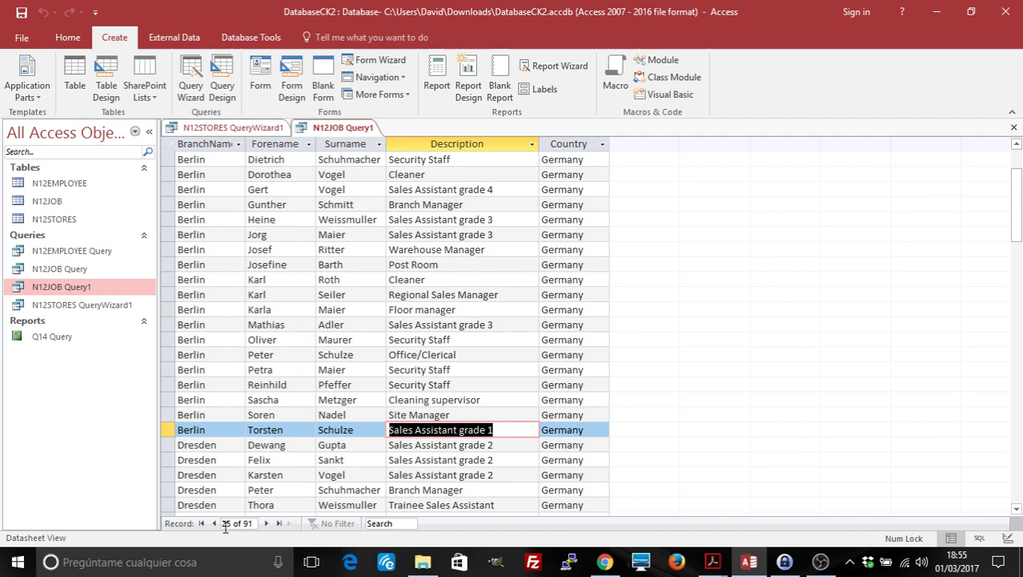
click(242, 129)
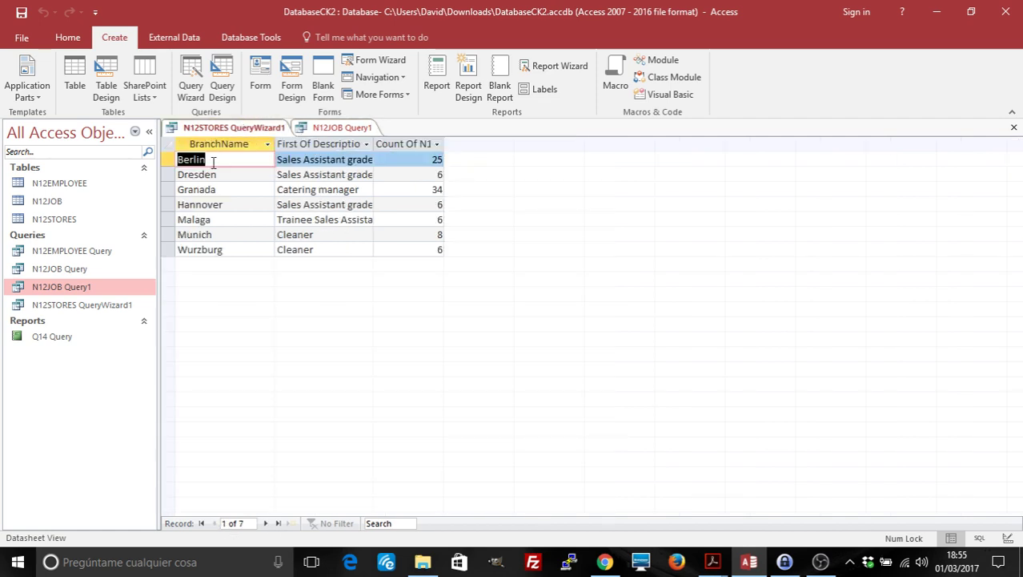
click(333, 129)
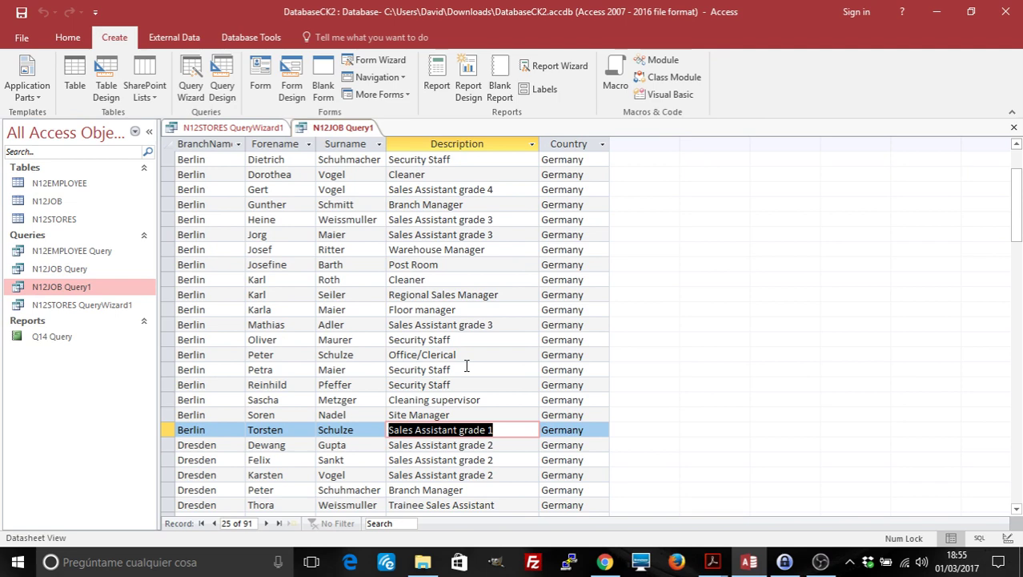
drag(1015, 222, 1020, 186)
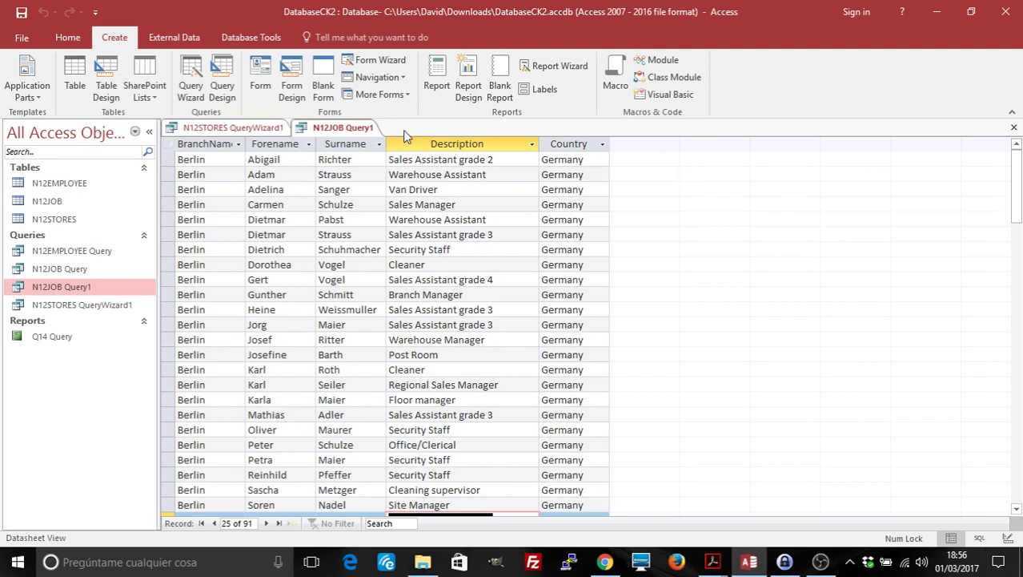
click(251, 130)
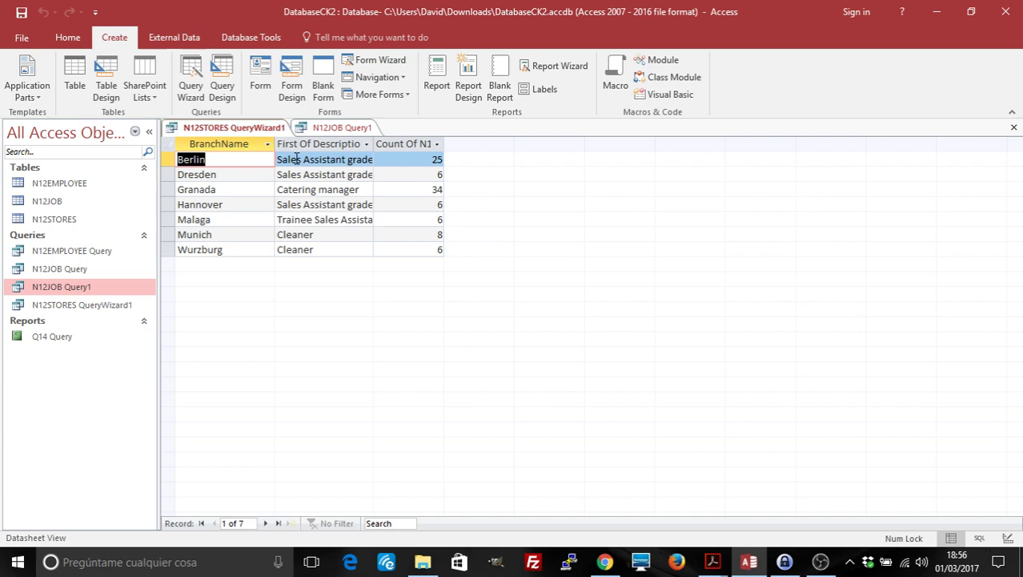
Hide First Of Description in the wizard query's design and show it as a datasheet.
right_click(261, 130)
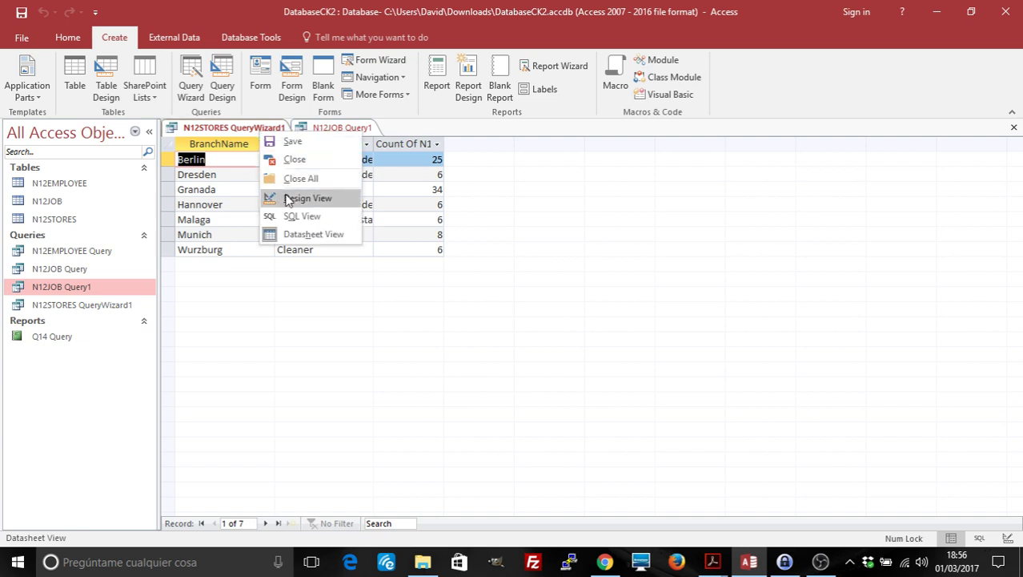
click(305, 198)
click(343, 419)
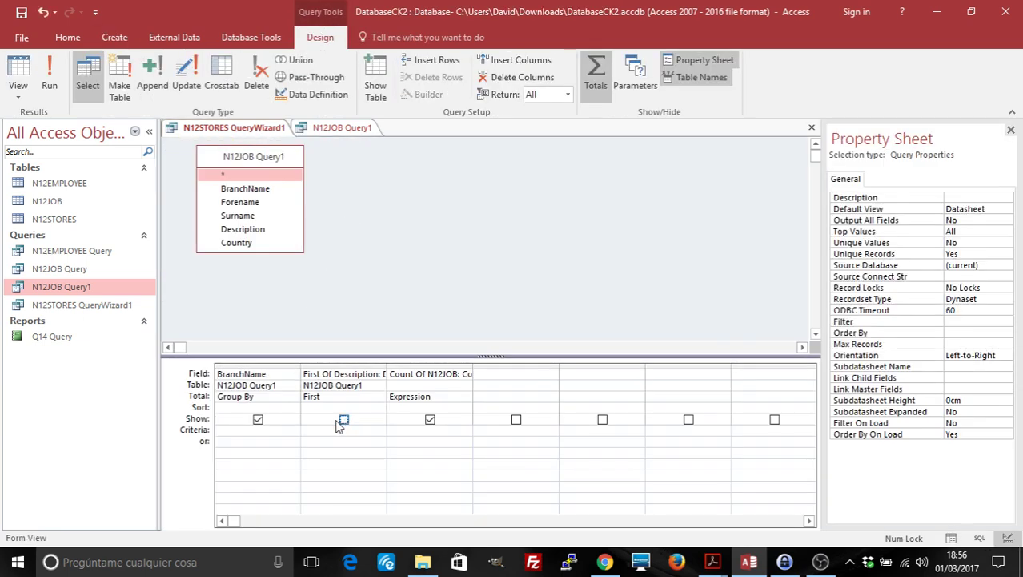
right_click(218, 132)
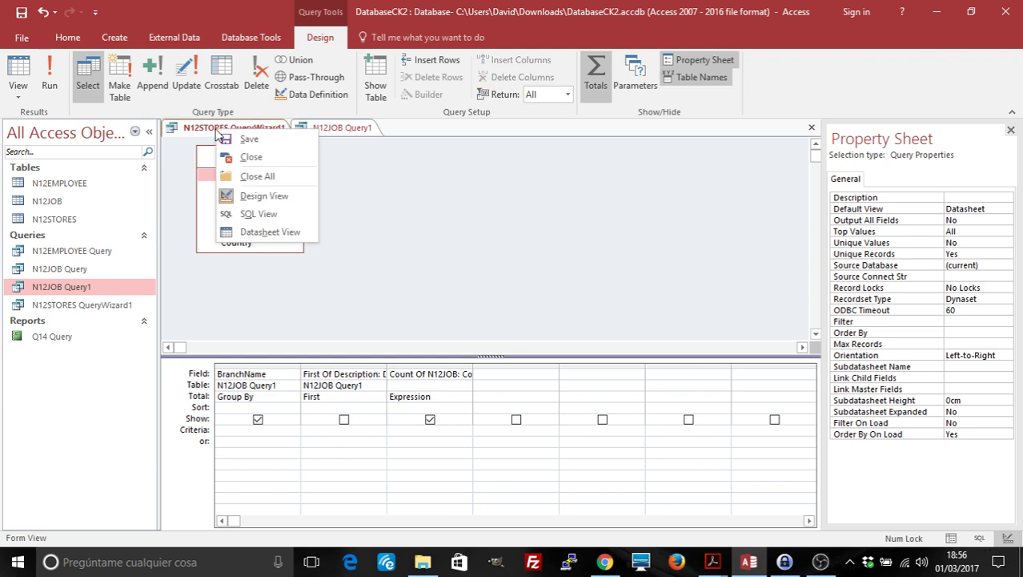
click(269, 232)
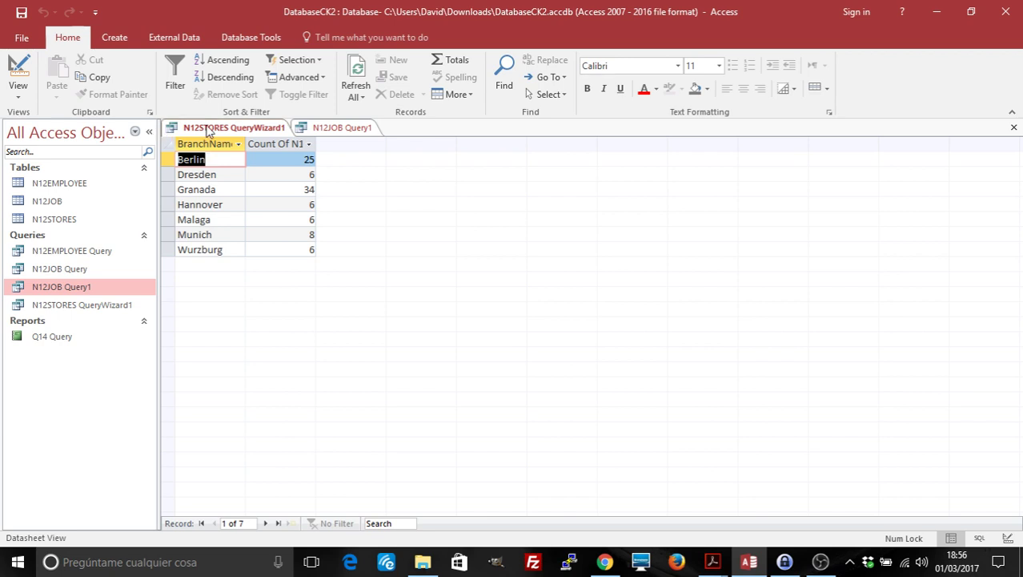
Close N12JOB Query1 without saving its layout changes.
click(324, 128)
right_click(316, 128)
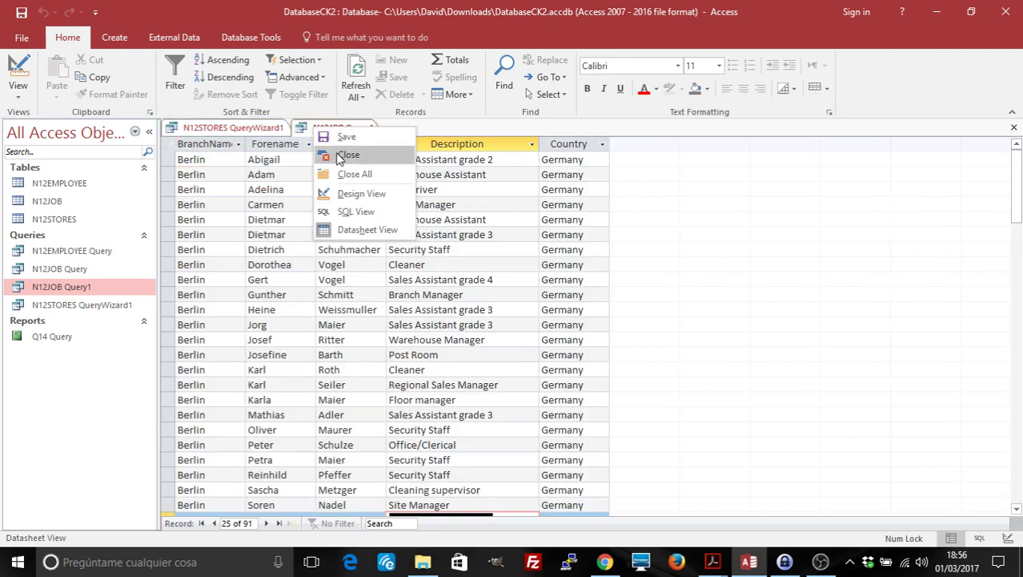
click(341, 155)
click(517, 323)
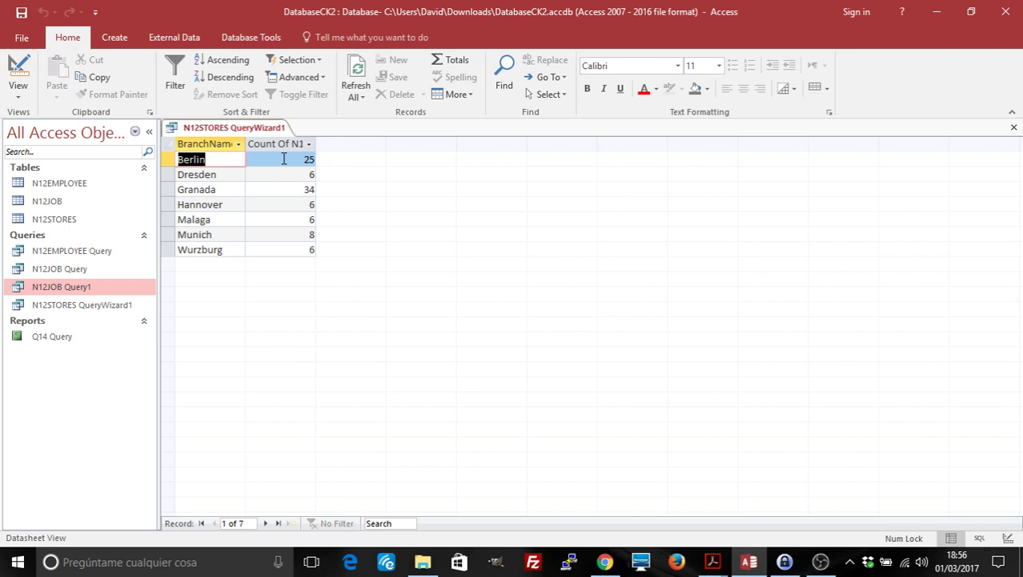
Save the N12STORES QueryWizard1 query.
right_click(234, 128)
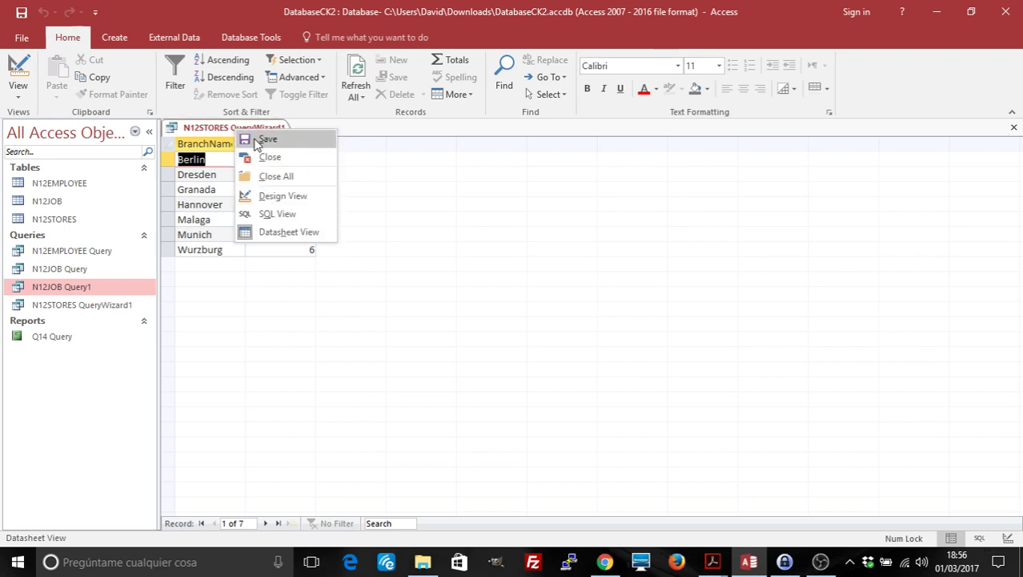
click(256, 143)
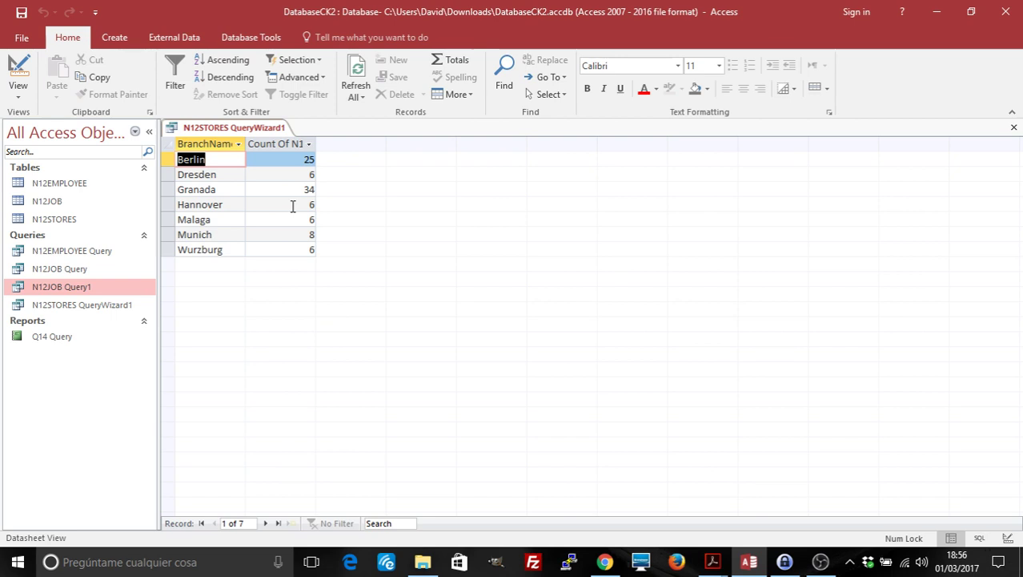
click(118, 40)
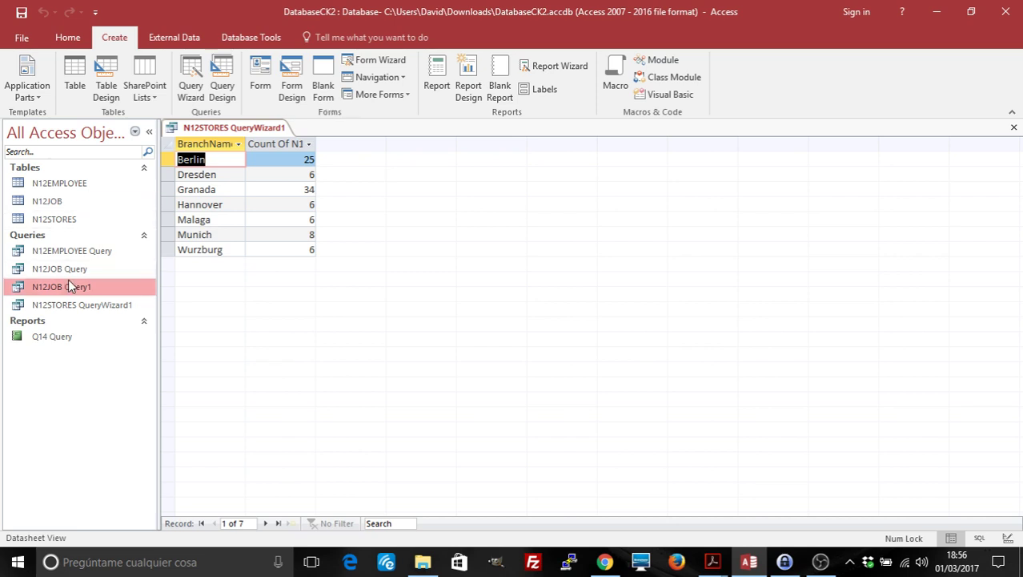
Create a new Query Design using N12JOB Query1 from the Queries list as its source.
click(216, 70)
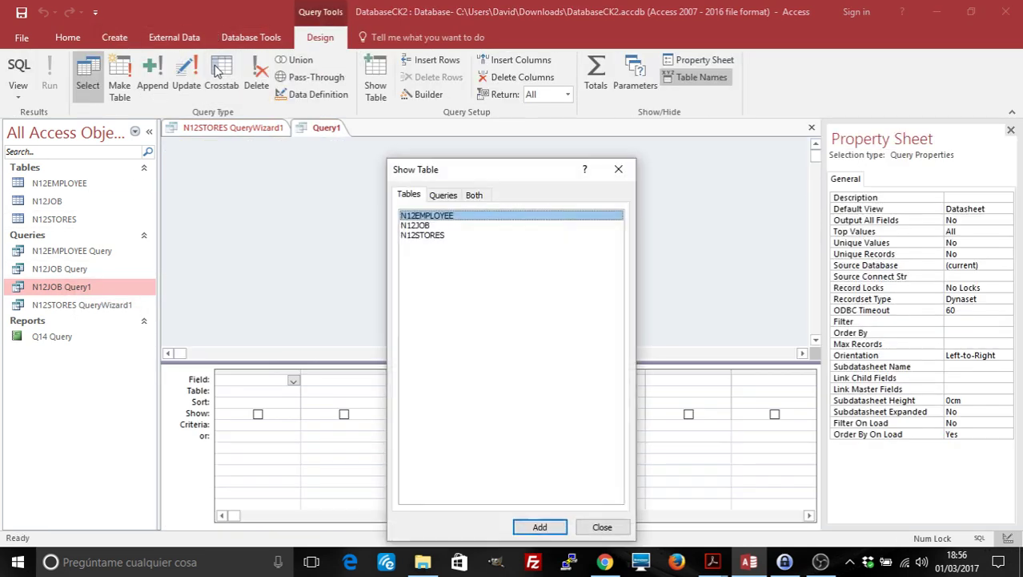
drag(474, 174, 491, 117)
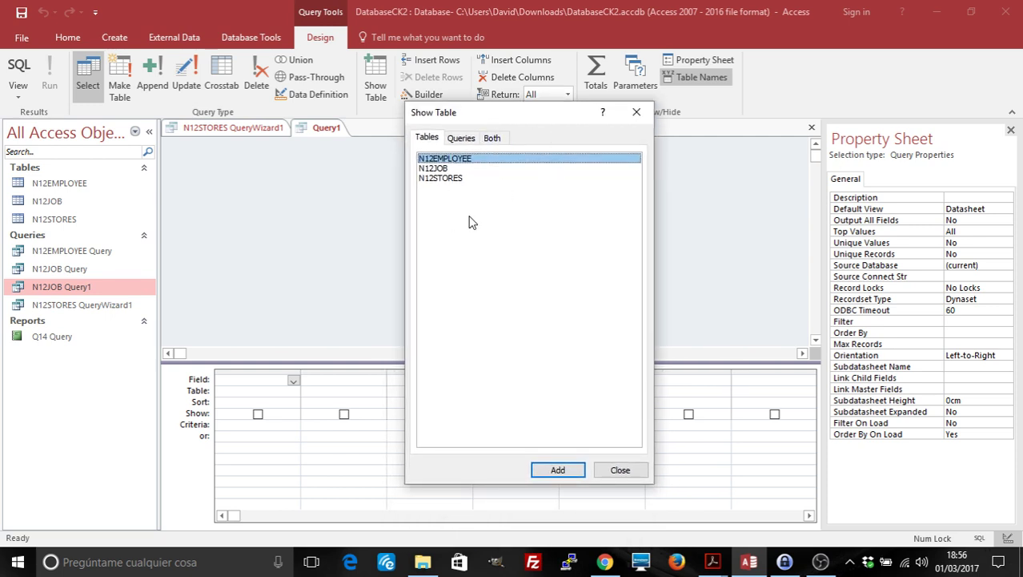
click(462, 139)
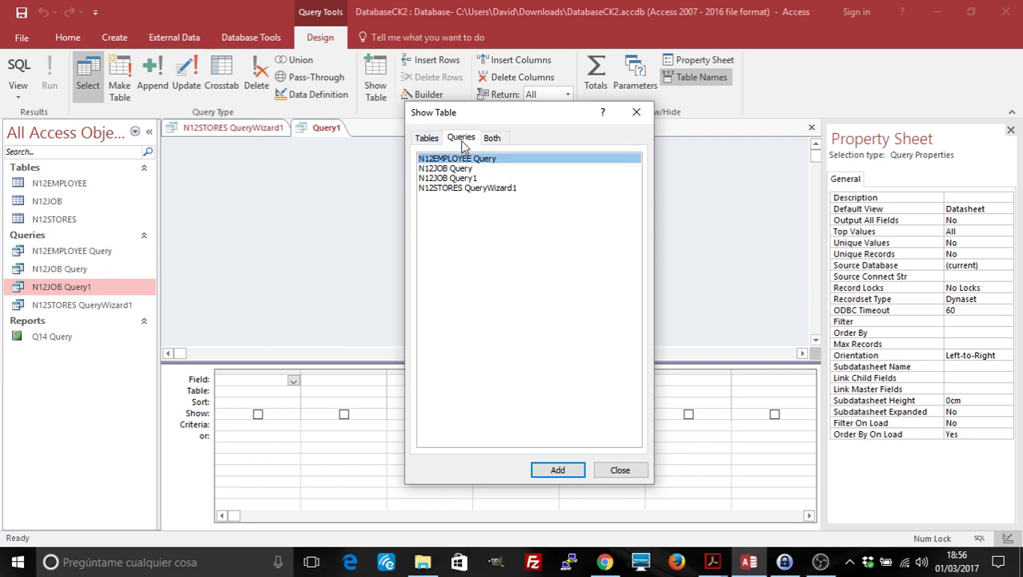
double_click(472, 179)
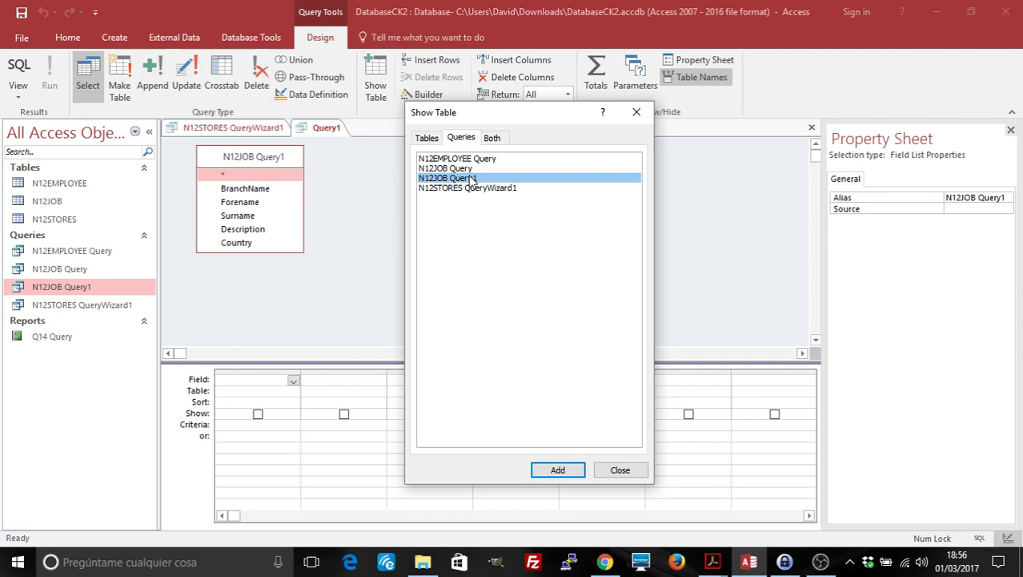
click(607, 469)
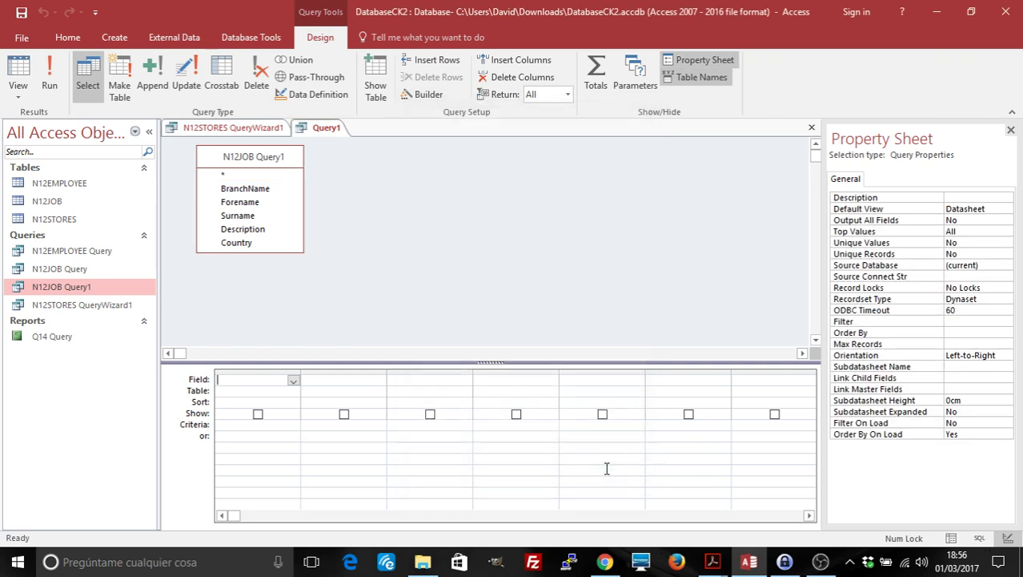
Add BranchName and Description, turn on Totals, and run to list 56 branch–job groups.
double_click(244, 190)
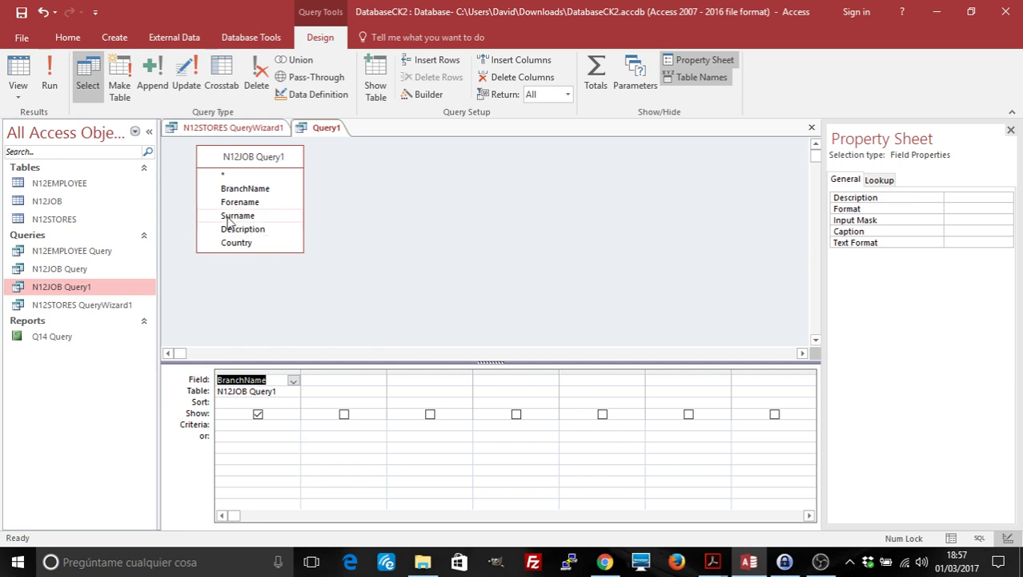
double_click(244, 230)
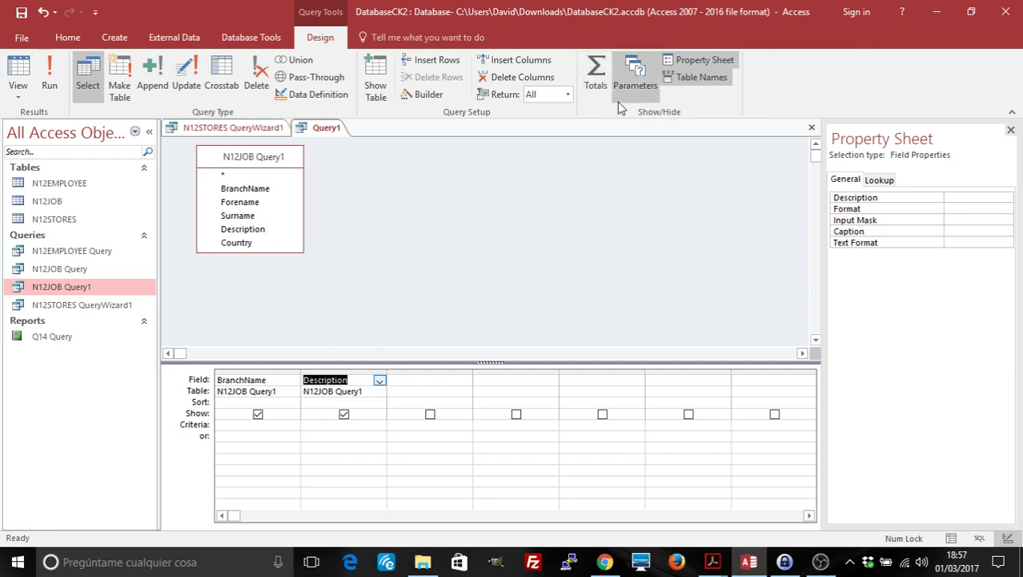
click(596, 74)
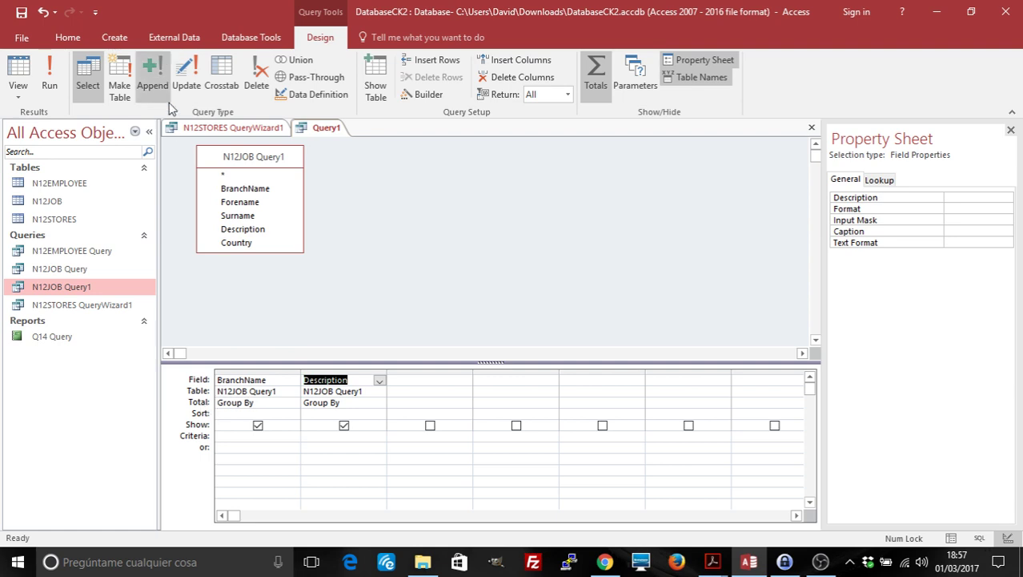
click(49, 80)
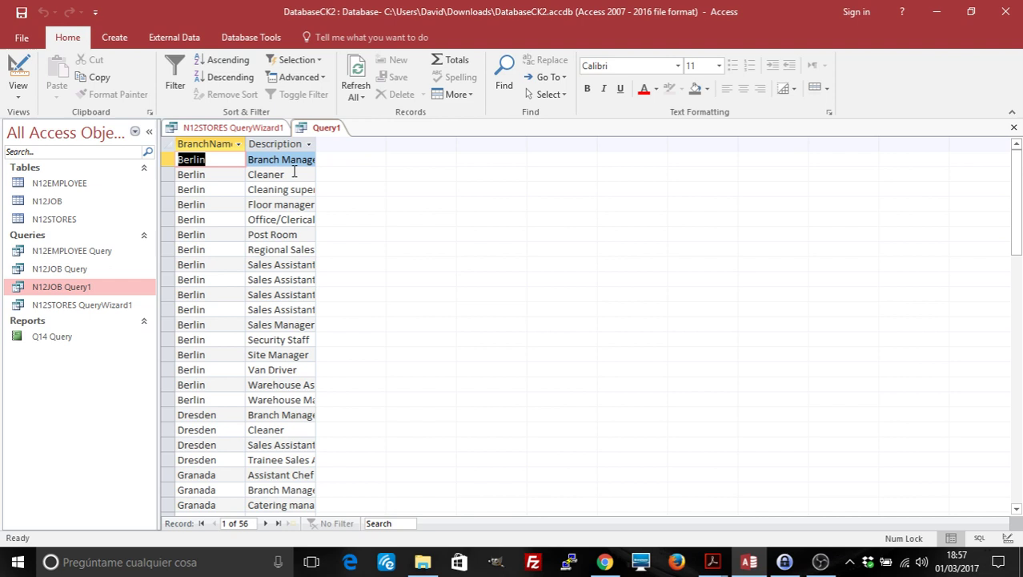
Set Description's Total to Count in Design view and run, giving Berlin 25 and Granada 34.
right_click(317, 129)
click(365, 192)
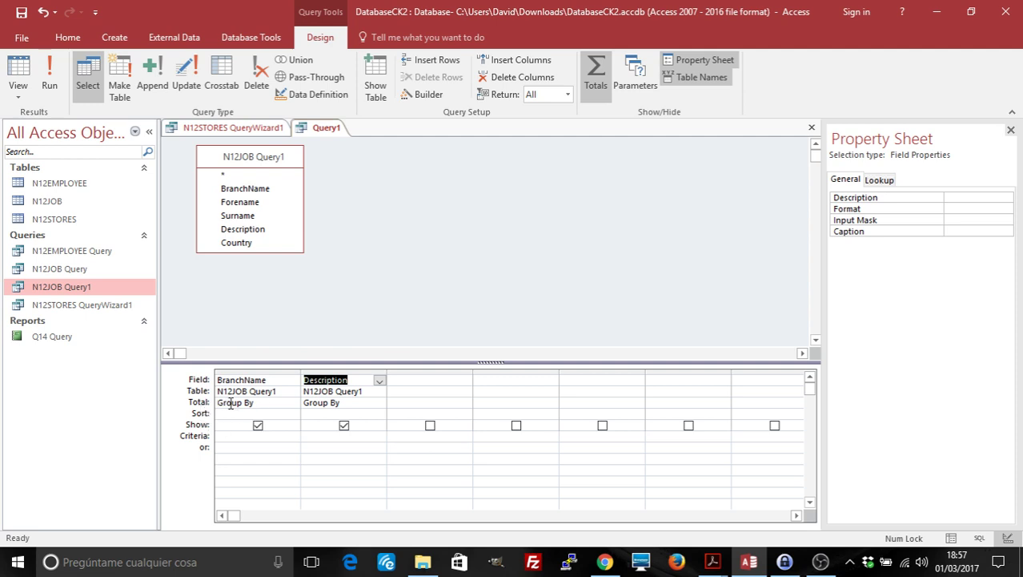
click(303, 403)
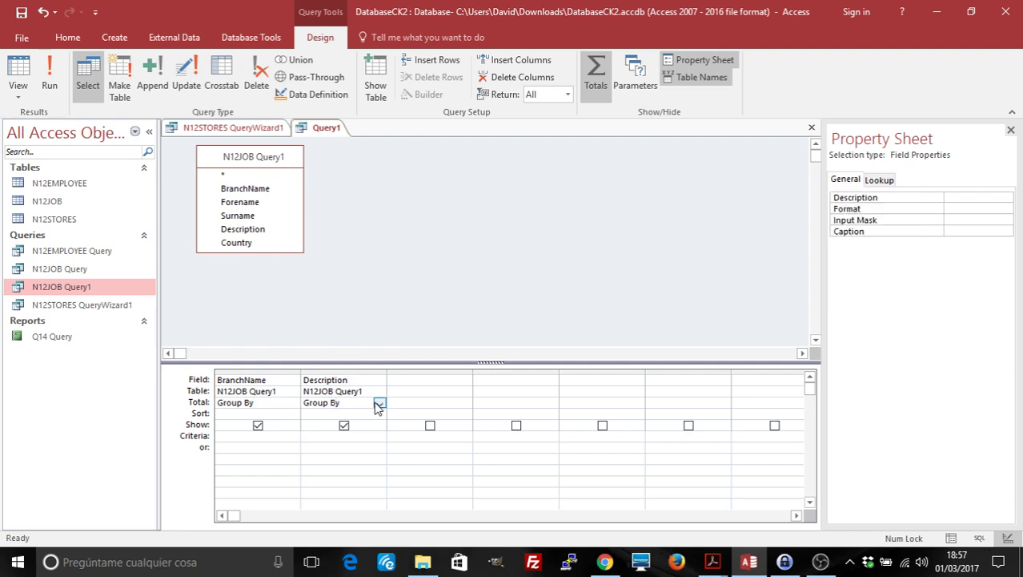
click(379, 404)
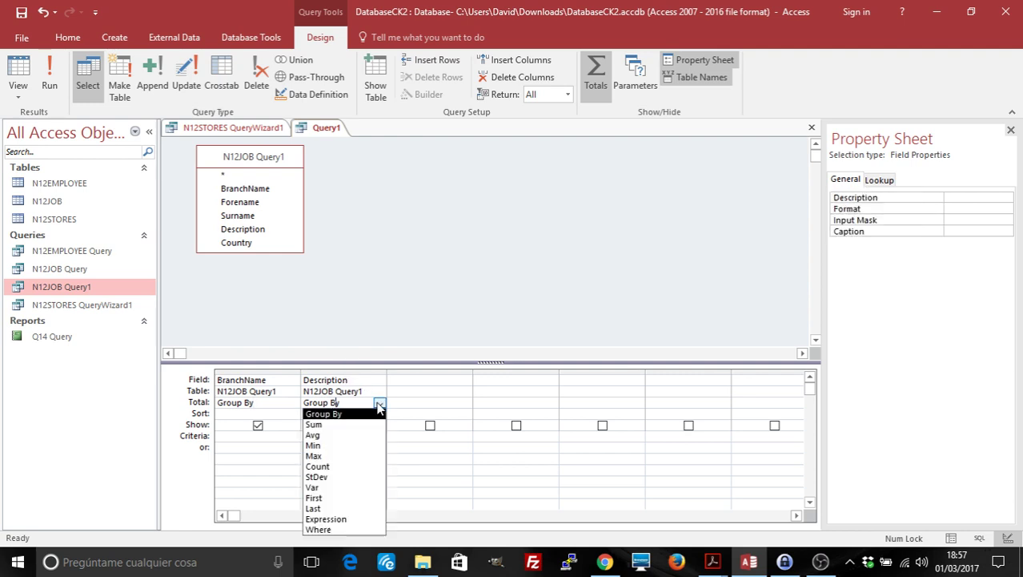
click(361, 466)
click(348, 469)
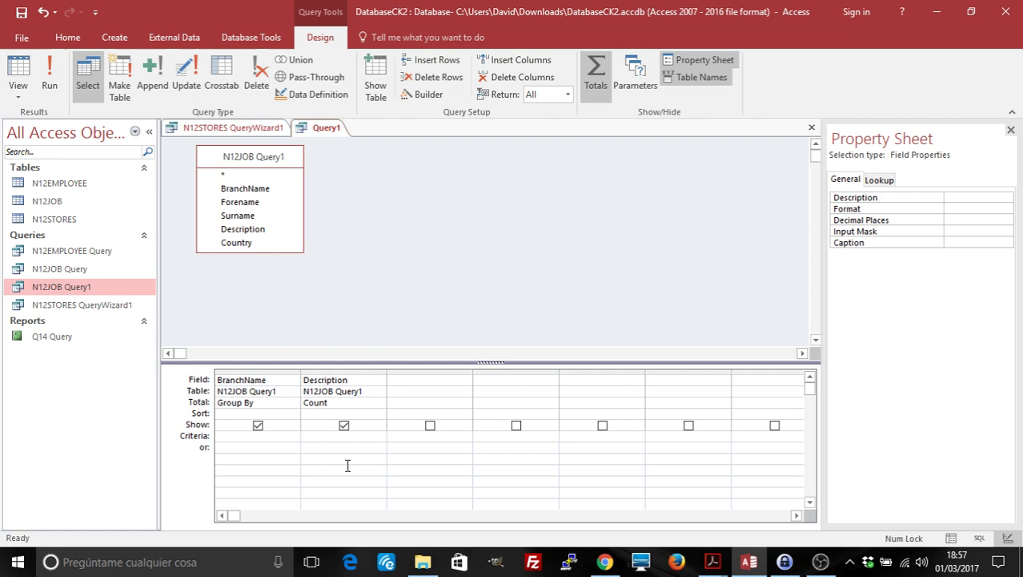
click(48, 81)
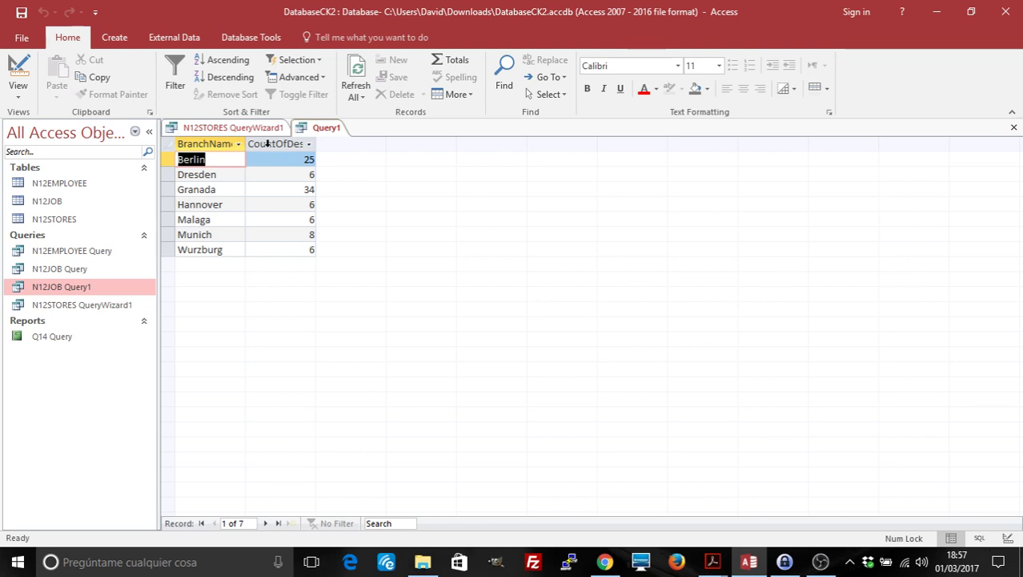
click(241, 129)
click(304, 130)
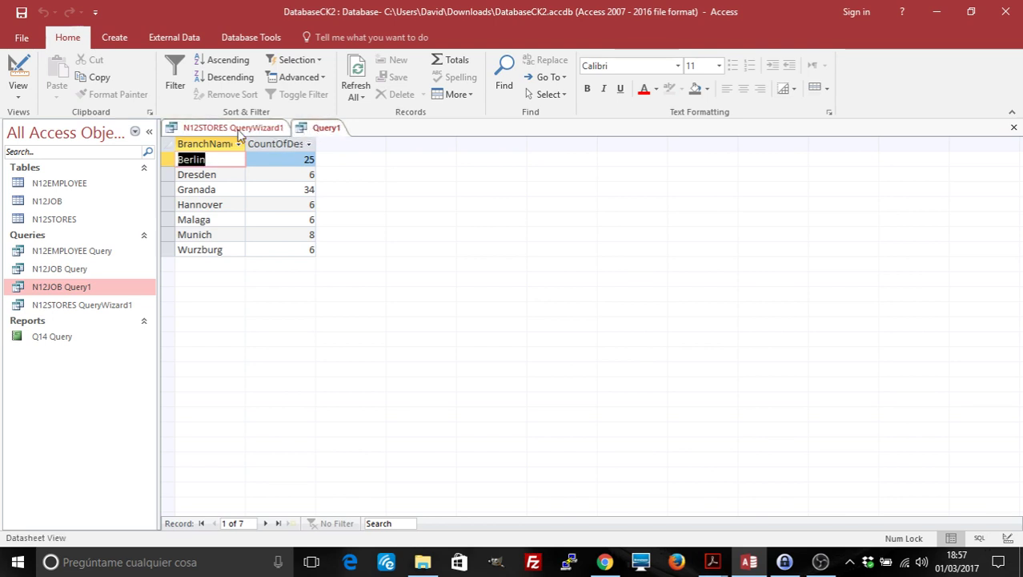
click(238, 133)
click(308, 132)
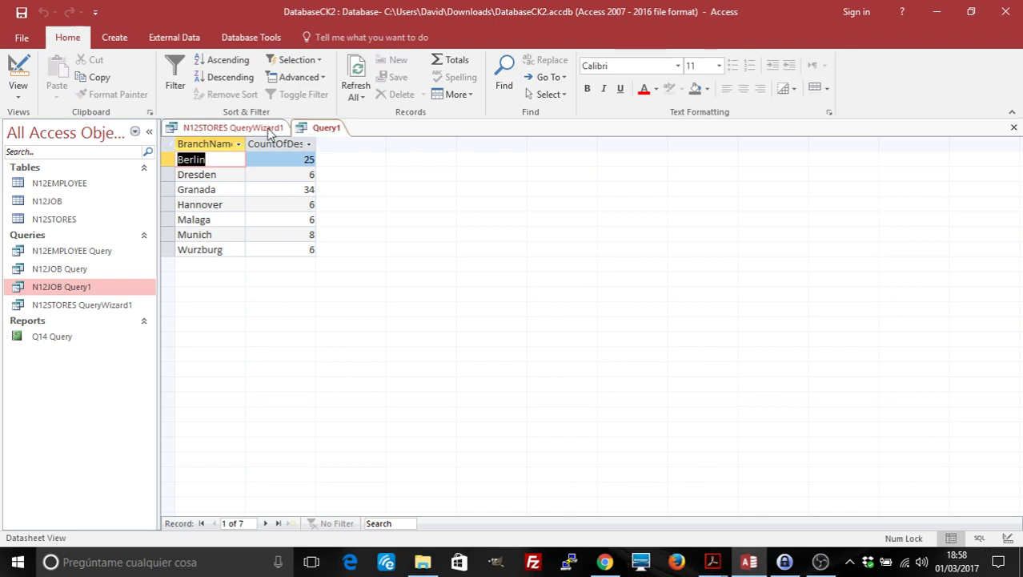
click(244, 129)
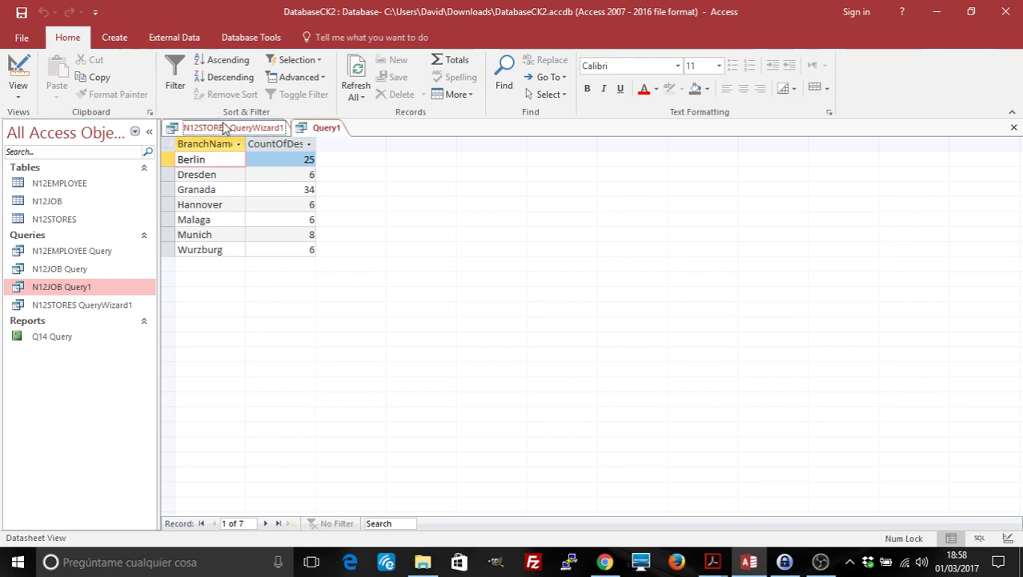
click(310, 129)
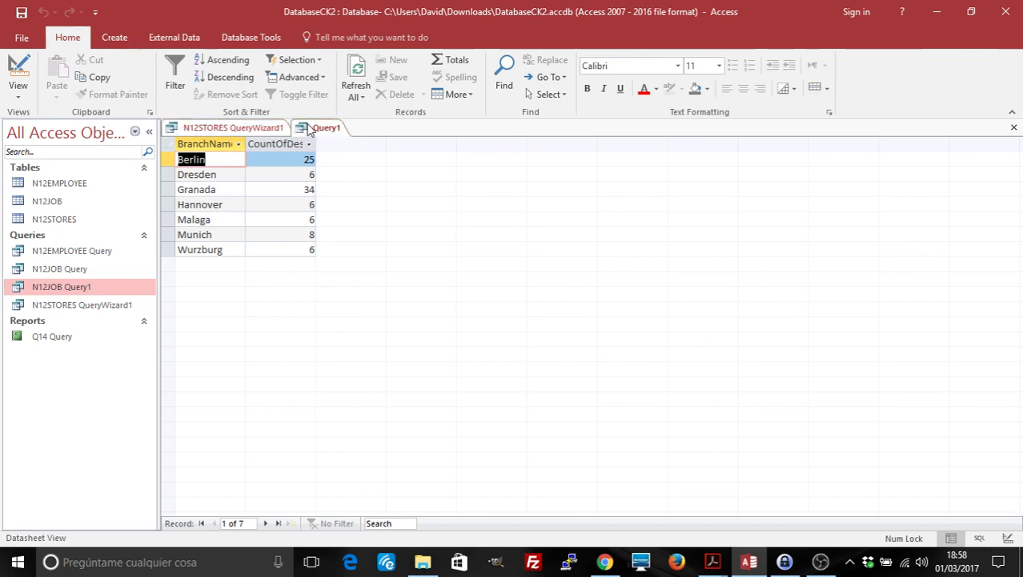